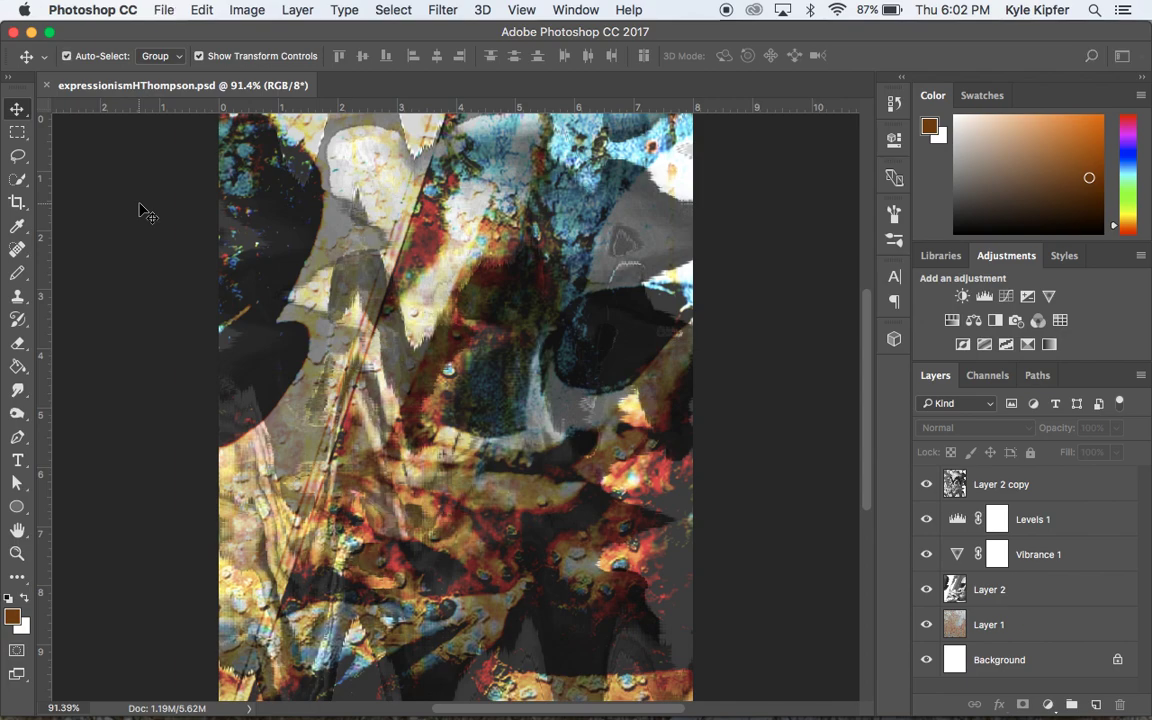
# - Create a blank white 8 × 10 inch document at 72 pixels per inch
pyautogui.press('super+n')
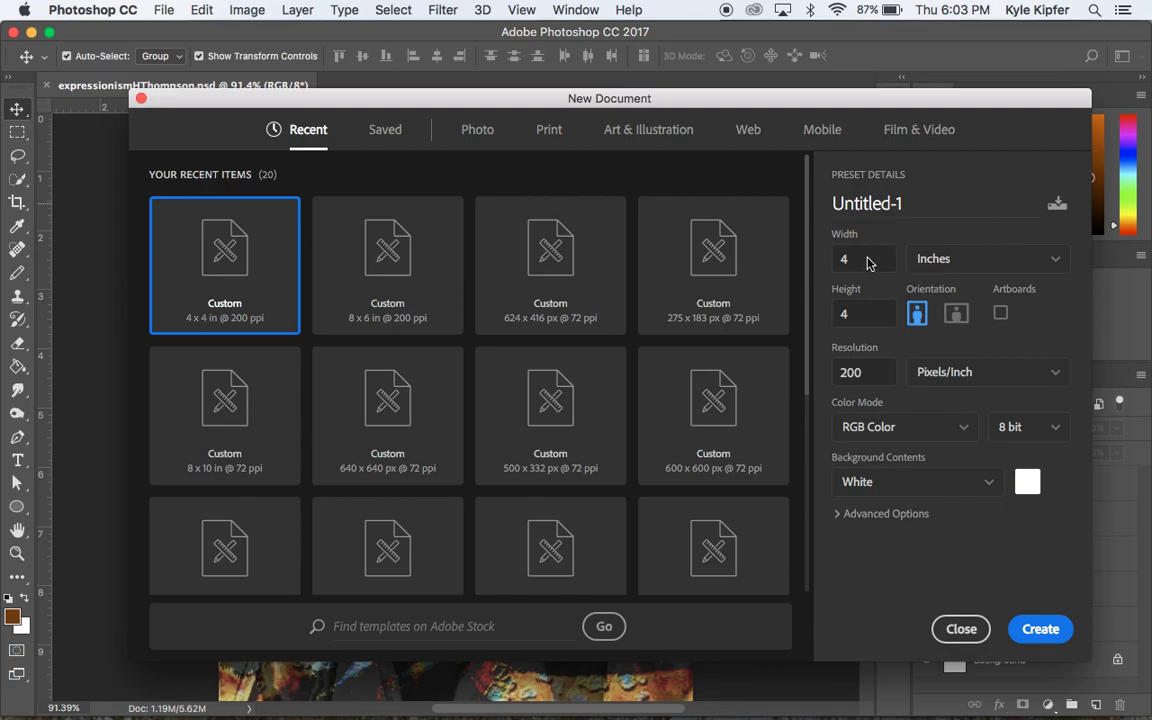
pyautogui.click(785, 245)
pyautogui.press('Tab')
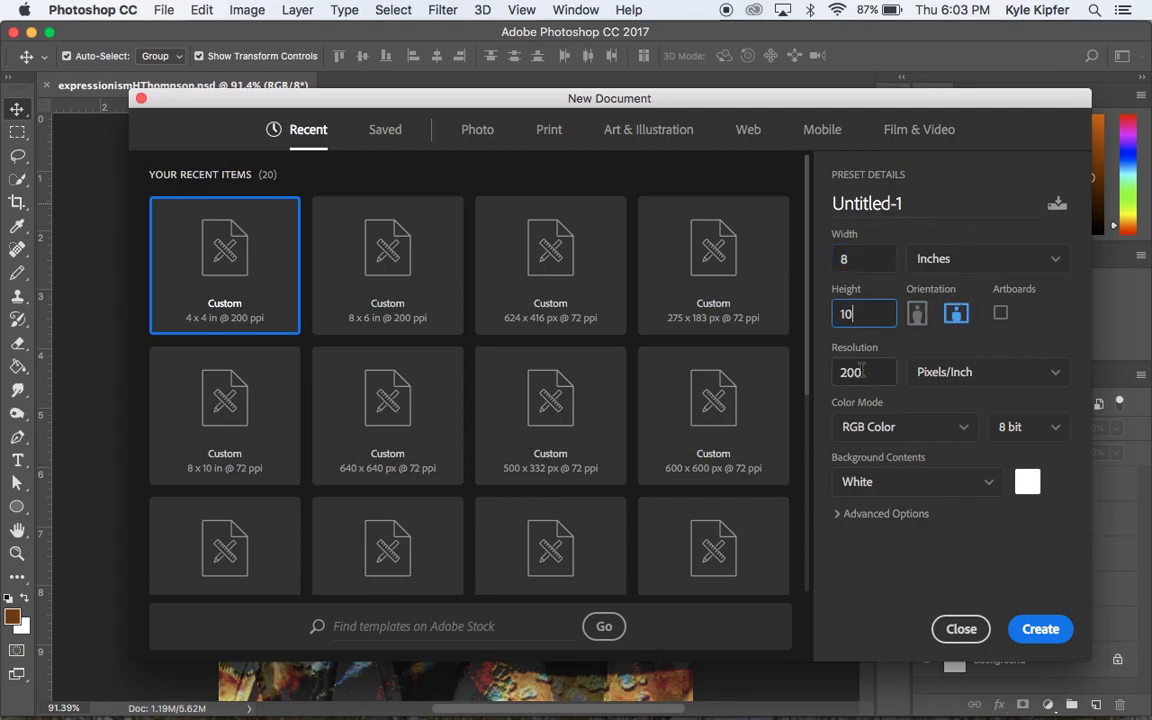
pyautogui.click(817, 373)
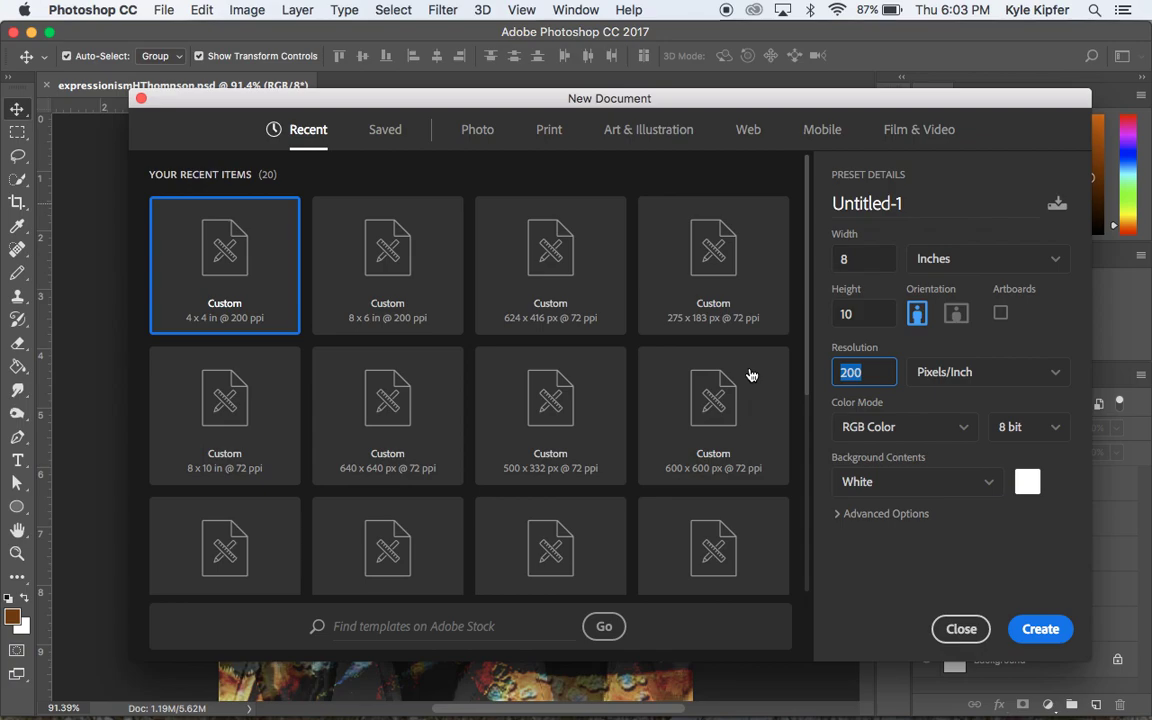
pyautogui.write('72')
pyautogui.click(1056, 636)
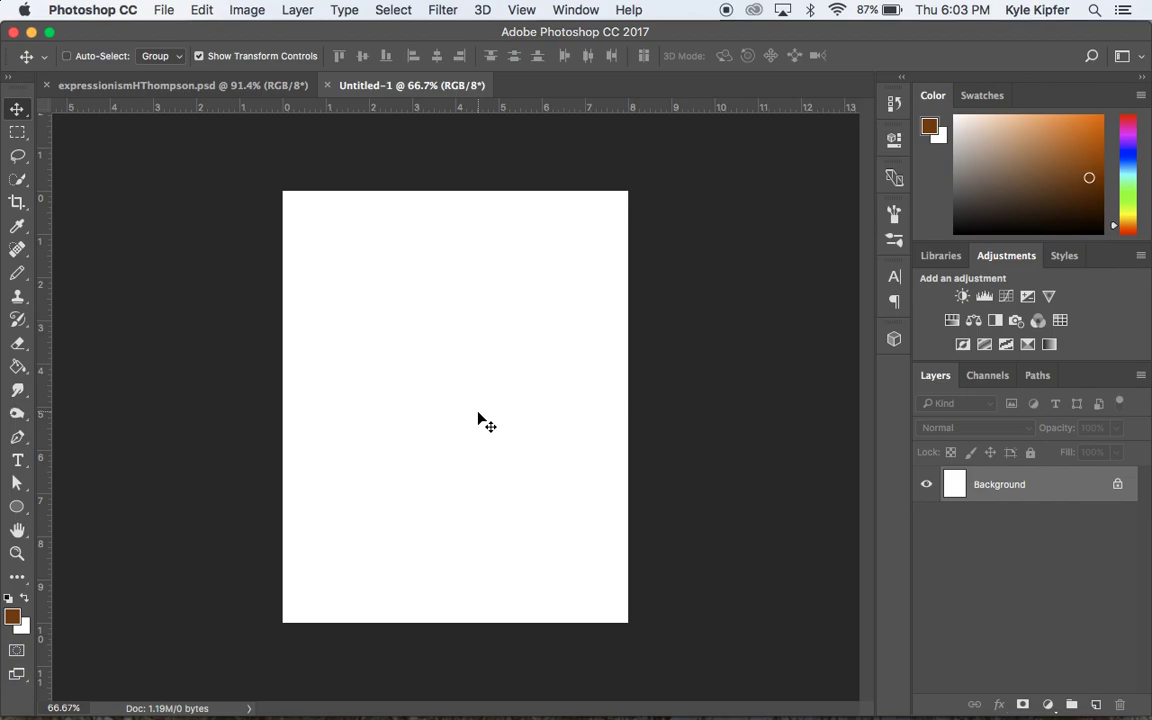
# - In Chrome, copy the rusted bare-metal texture image from the Google Images results
pyautogui.press('super+Tab')
pyautogui.press('super+Tab')
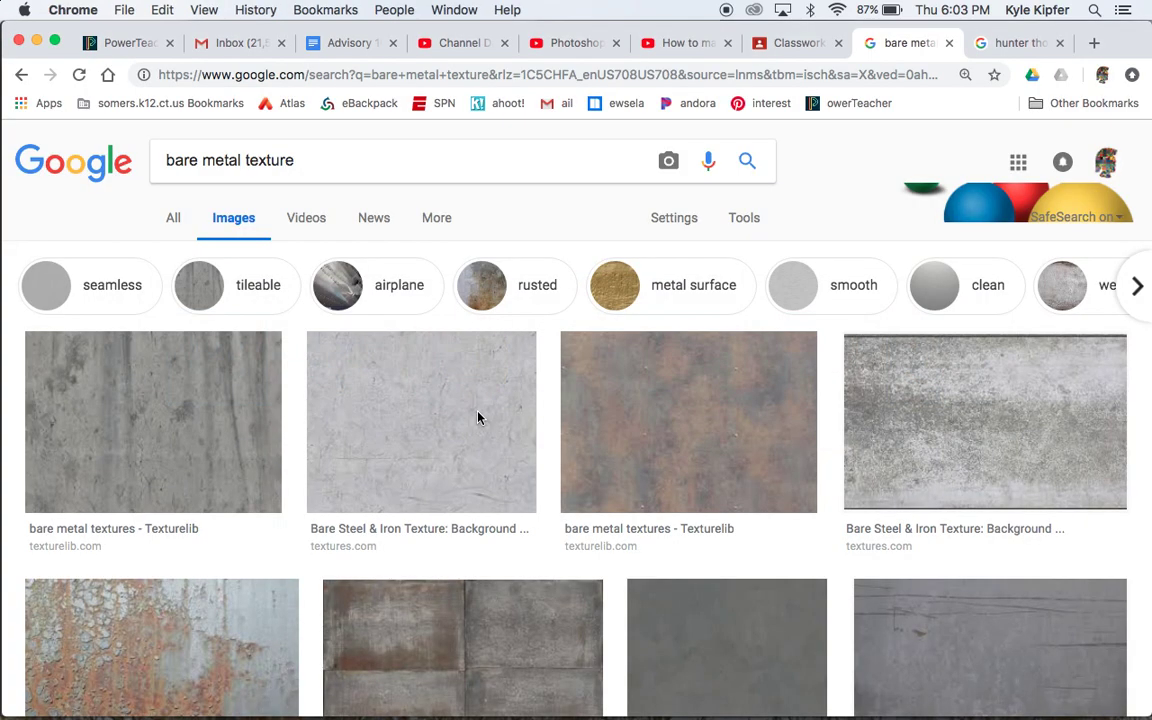
pyautogui.scroll(-5, 477, 388)
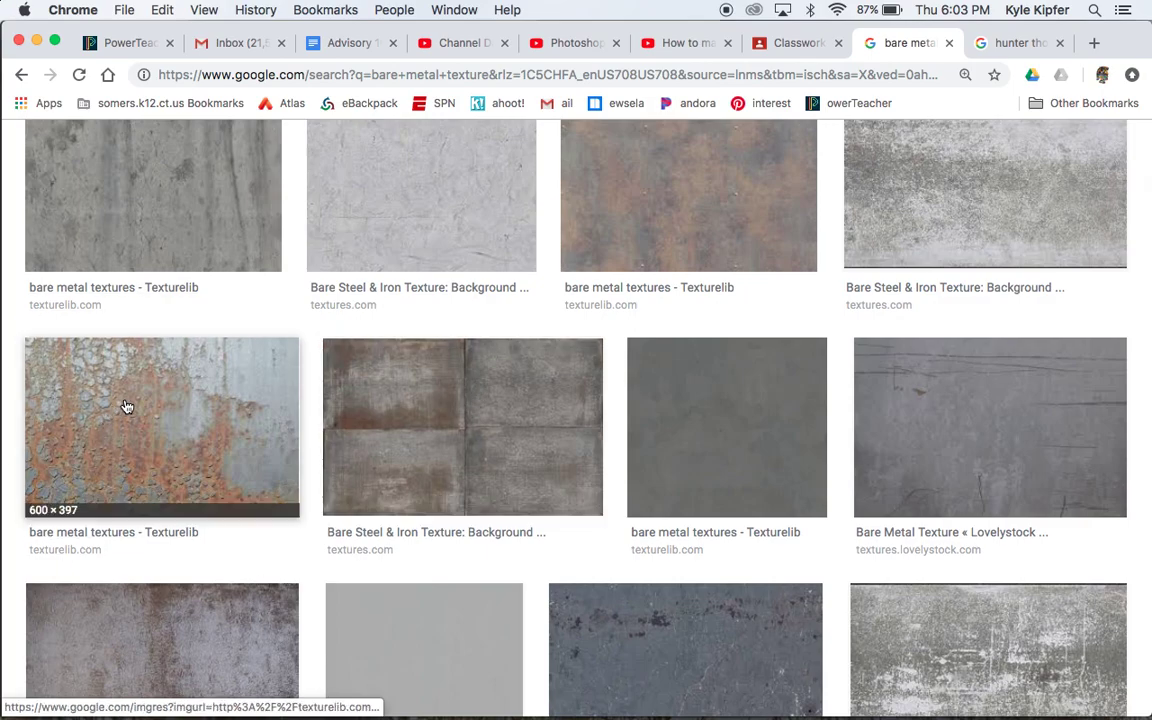
pyautogui.click(110, 418)
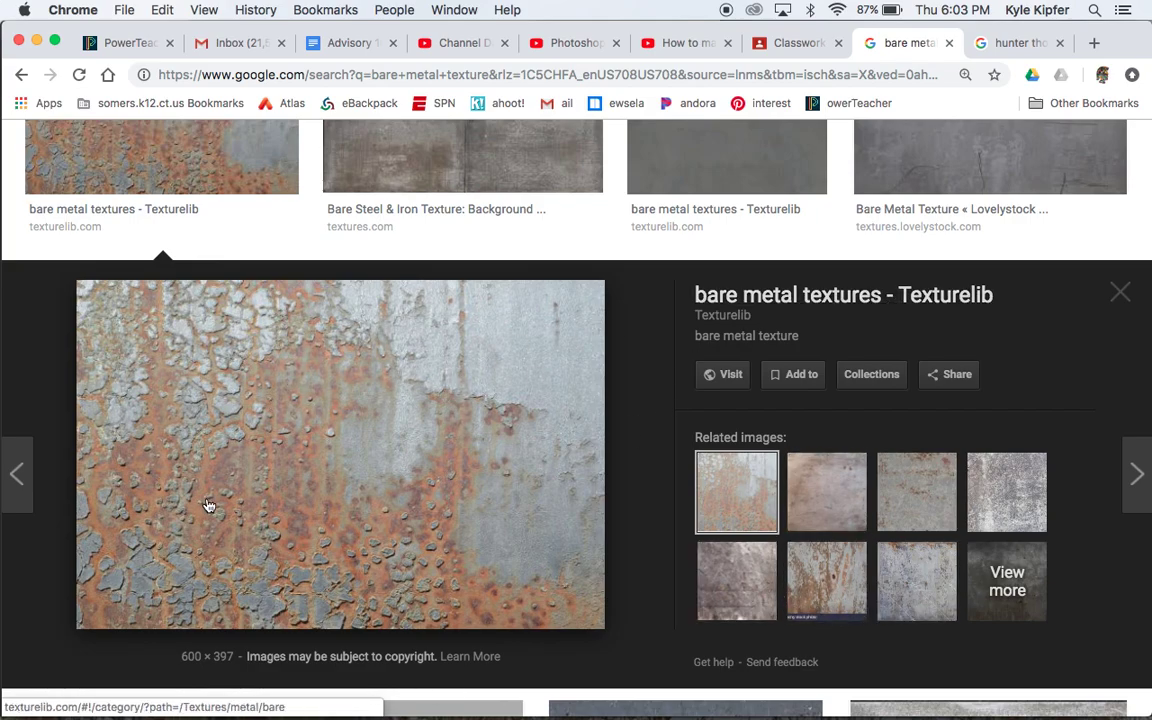
pyautogui.rightClick(331, 436)
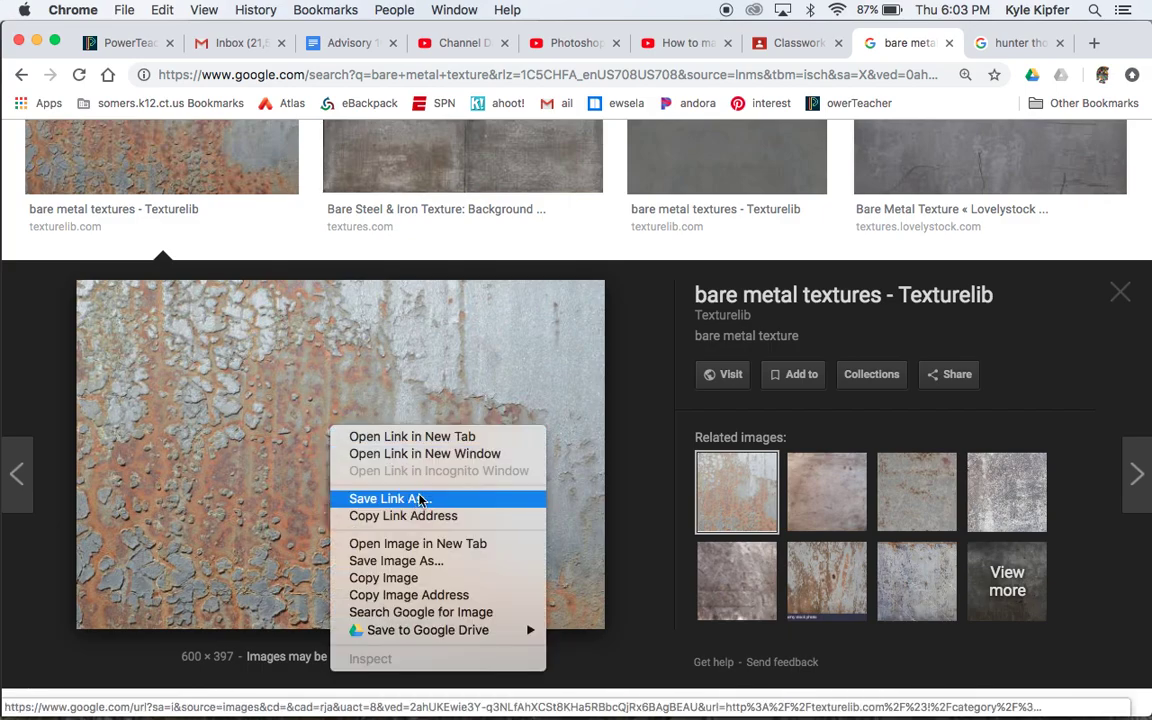
pyautogui.click(425, 579)
# - Paste the rust texture into Untitled-1 as Layer 1, rotated upright and scaled to cover the canvas
pyautogui.press('super+Tab')
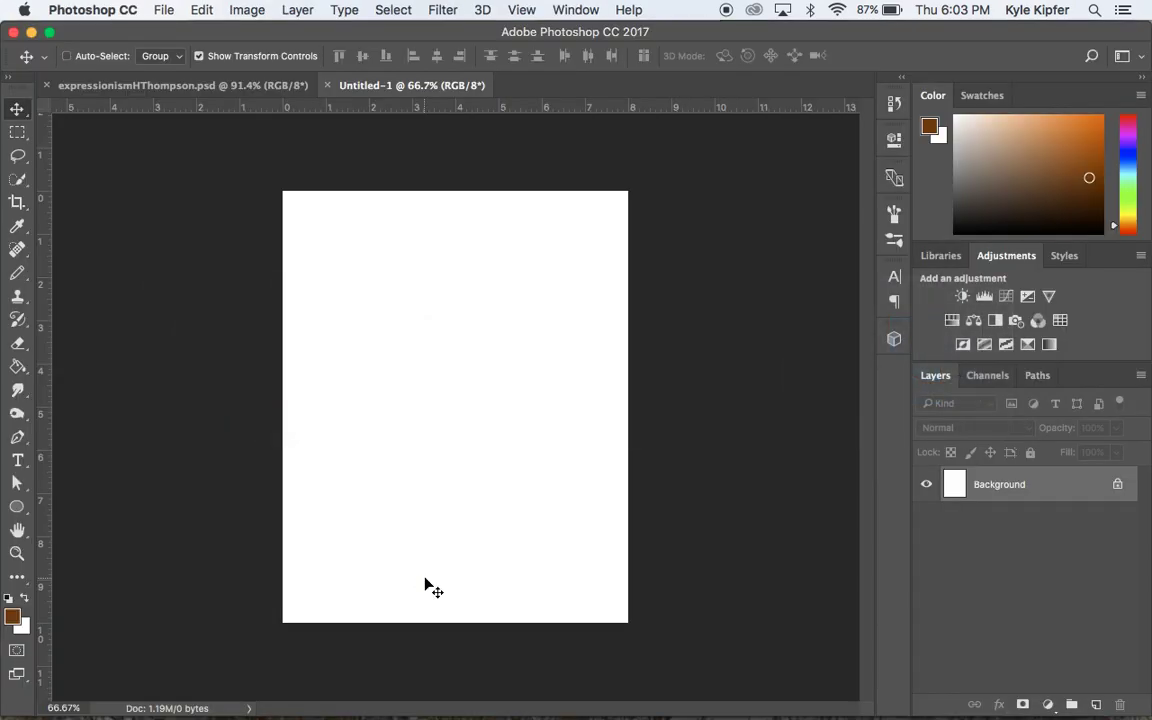
pyautogui.press('super+v')
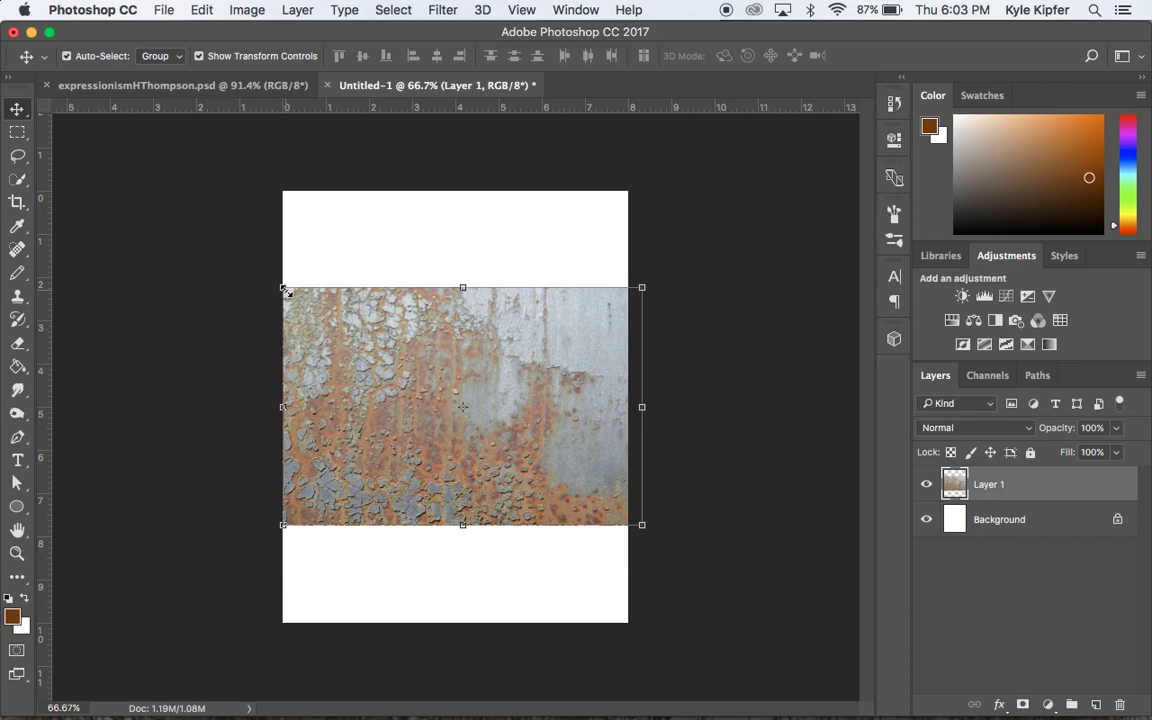
pyautogui.moveTo(658, 284); pyautogui.dragTo(598, 620)
pyautogui.moveTo(344, 227); pyautogui.dragTo(236, 172)
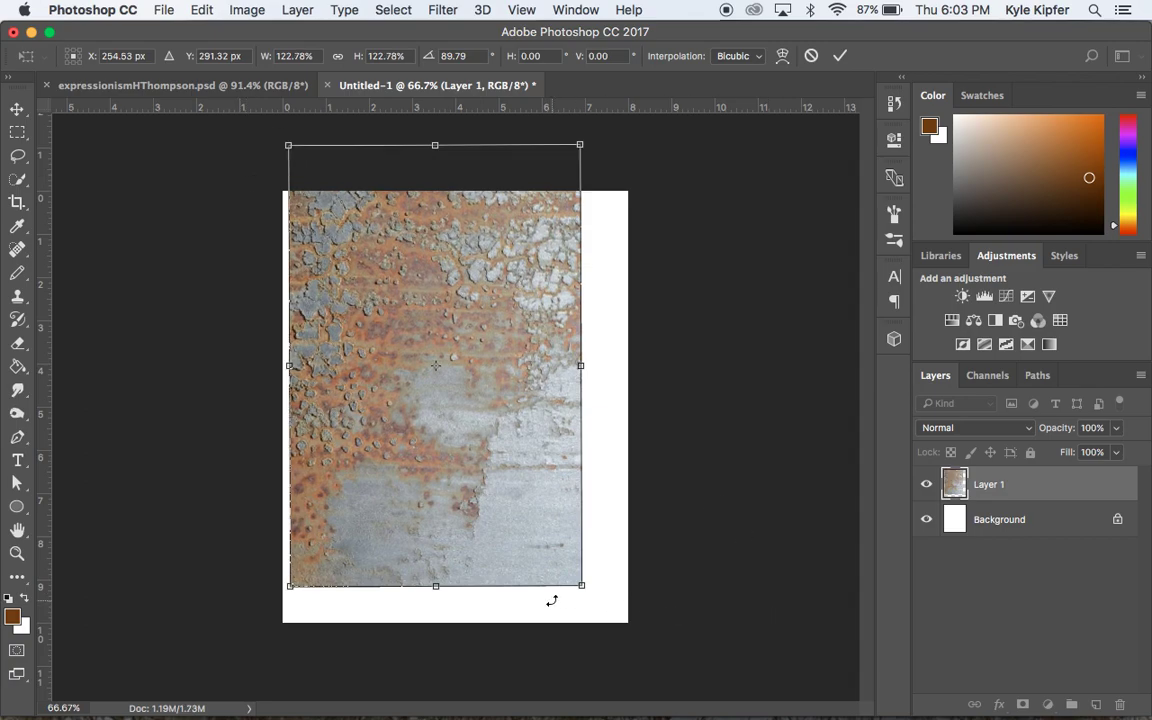
pyautogui.moveTo(588, 587); pyautogui.dragTo(668, 640)
pyautogui.moveTo(288, 145); pyautogui.dragTo(263, 135)
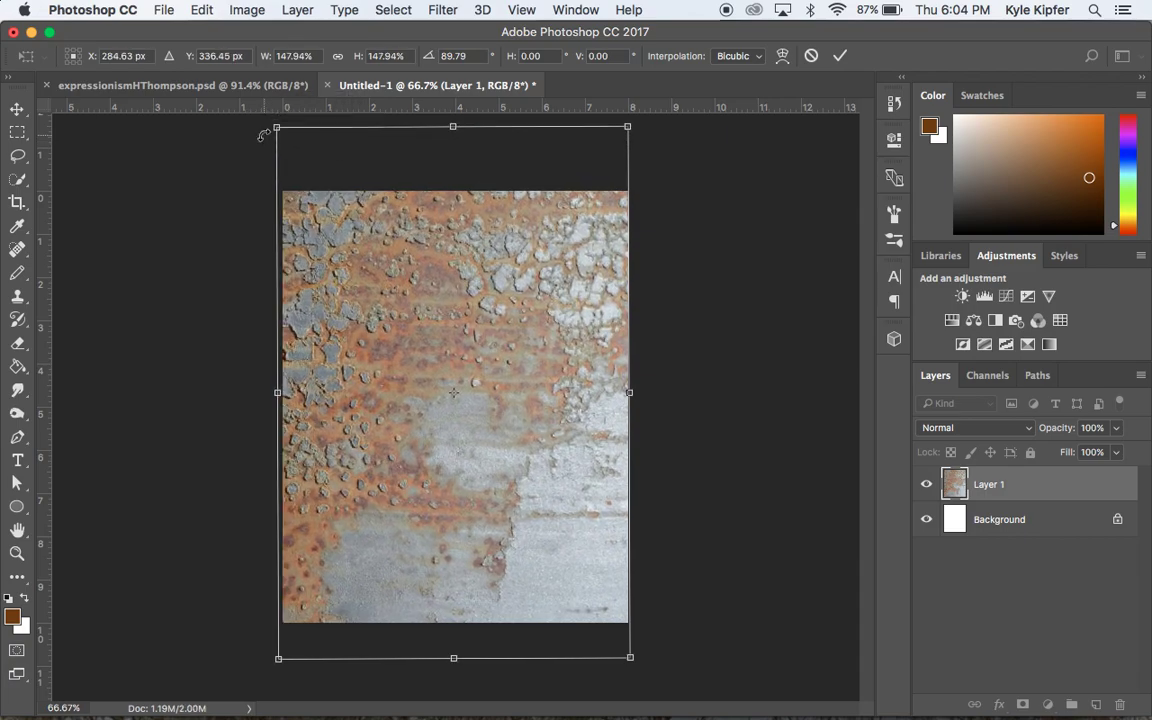
pyautogui.press('Return')
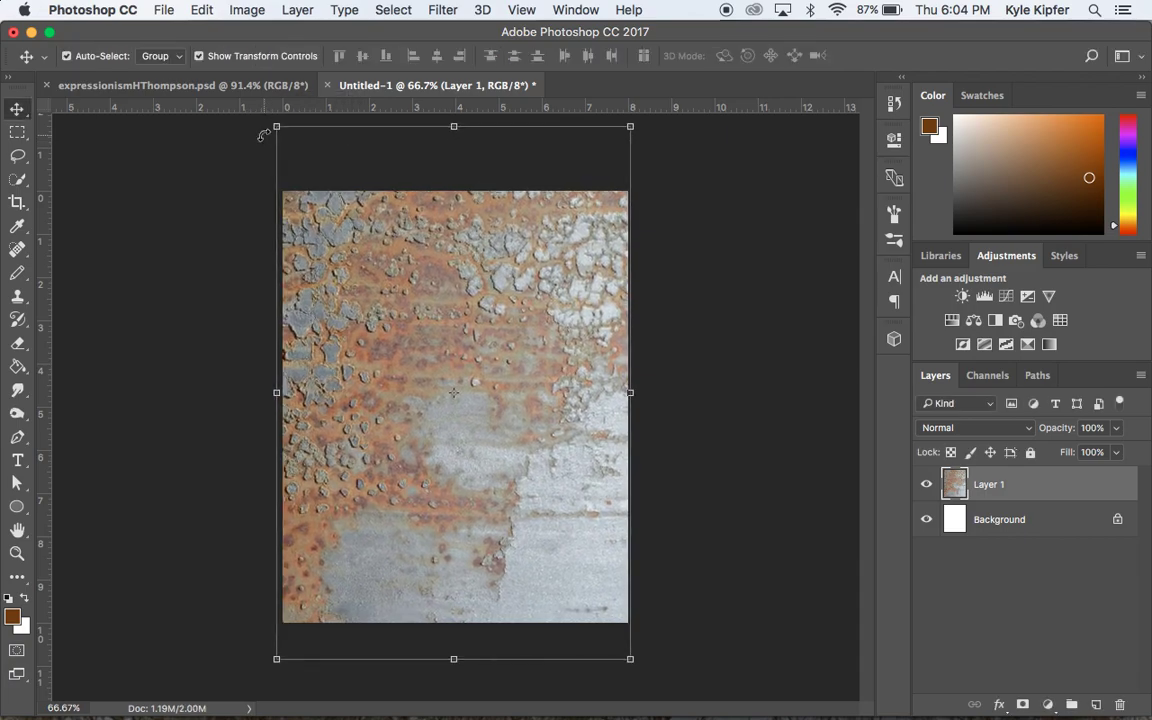
pyautogui.click(718, 305)
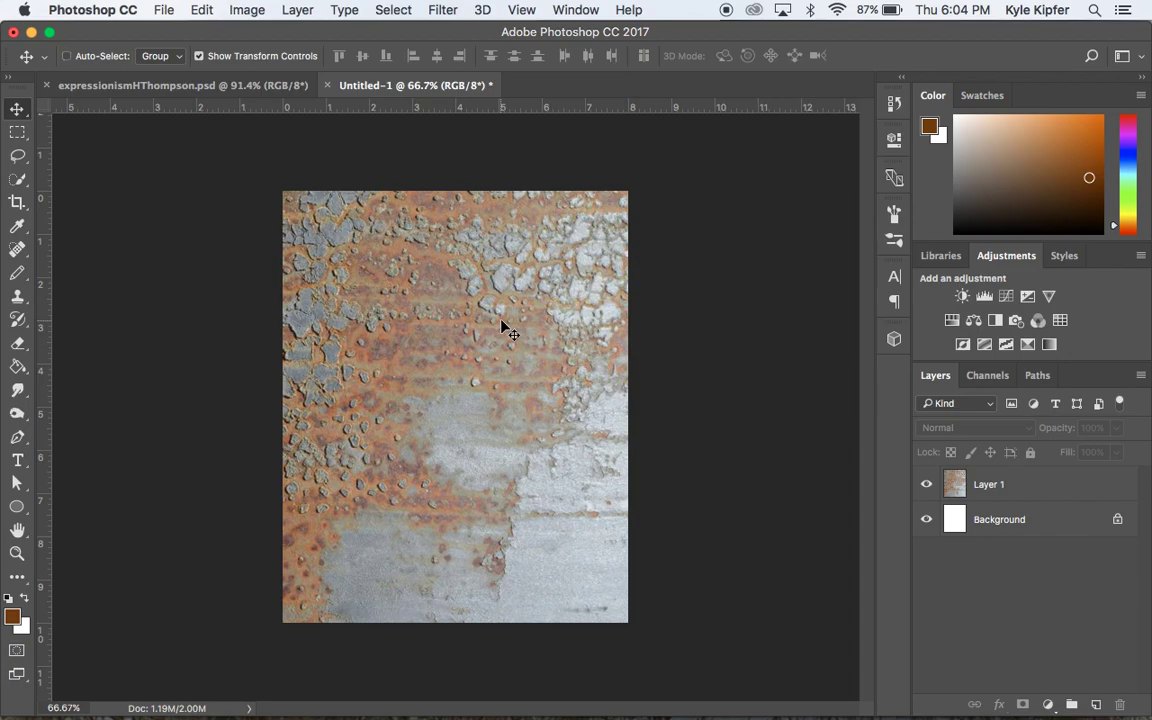
# - Bring up the 'hunter thompson' Google Images results in Chrome and browse the portraits
pyautogui.press('super+Tab')
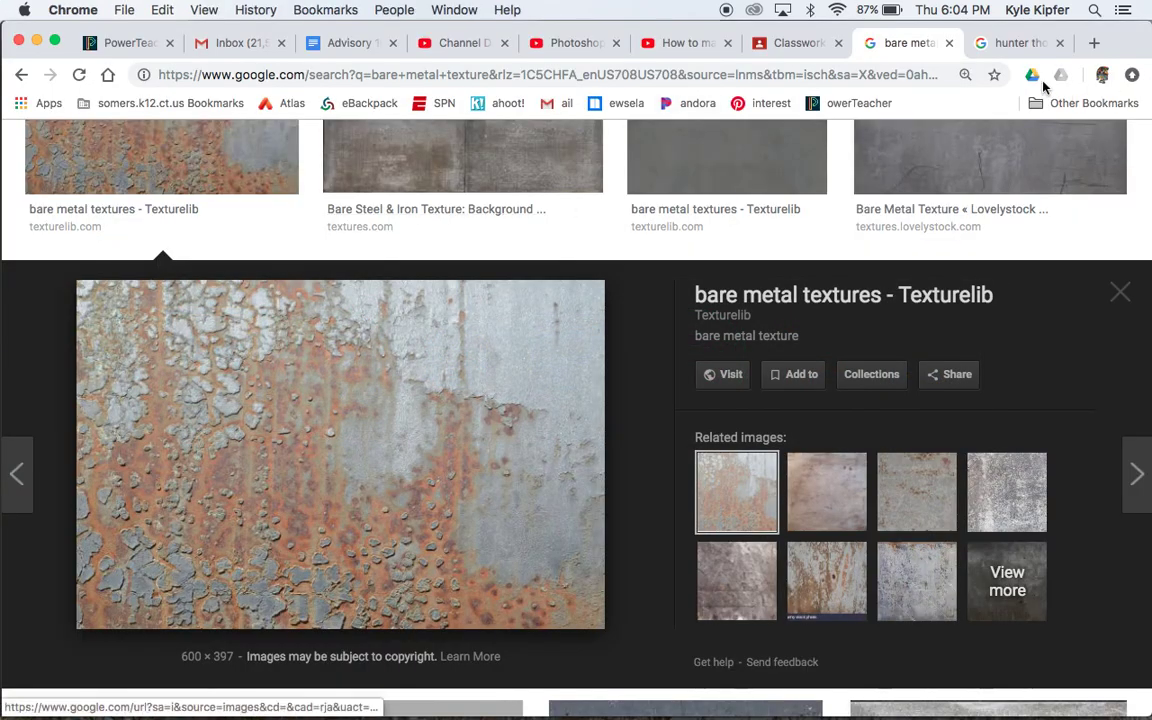
pyautogui.click(1012, 42)
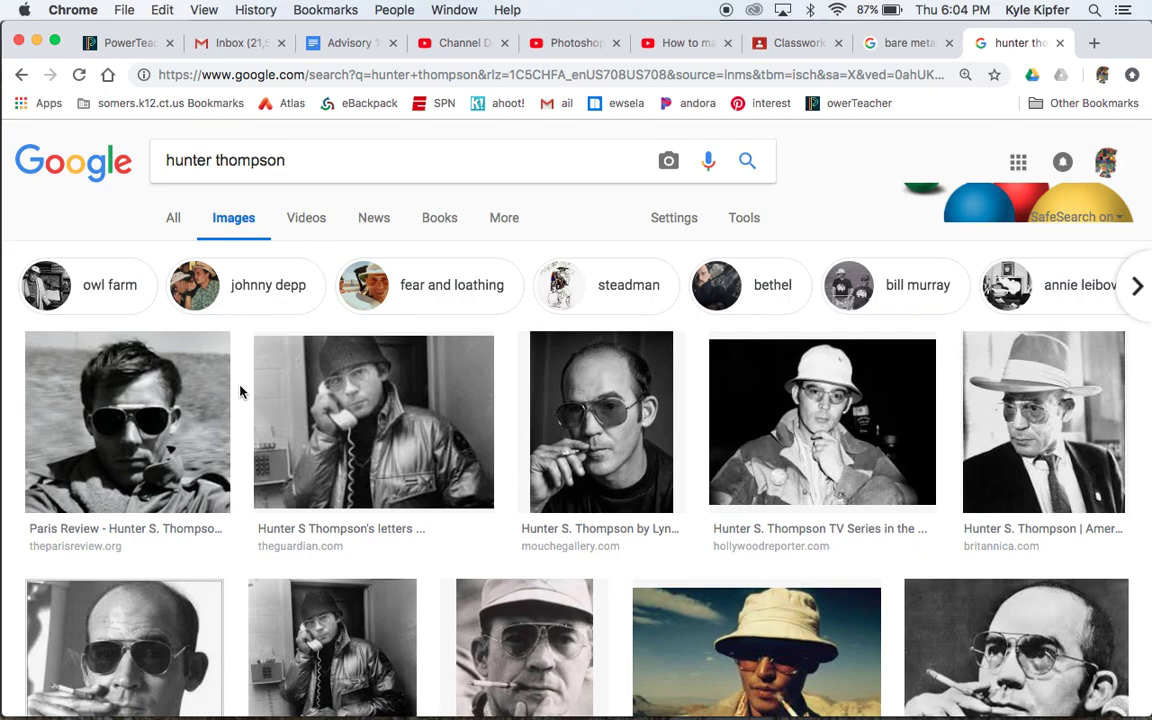
pyautogui.scroll(-3, 240, 392)
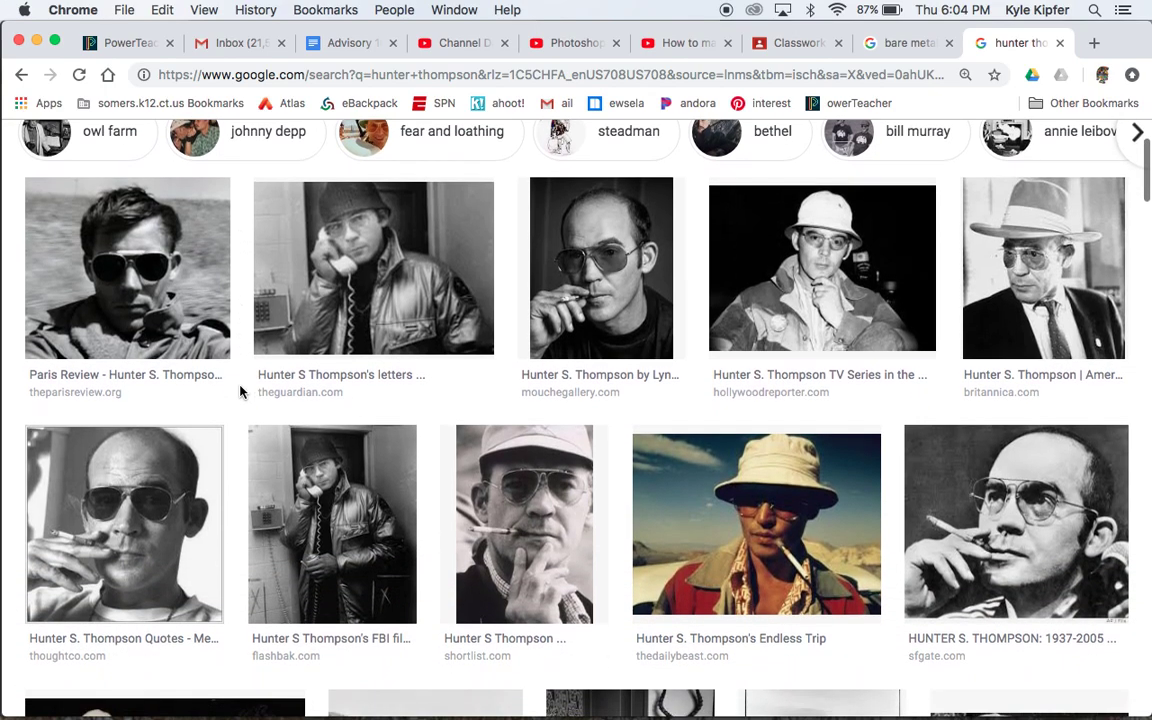
pyautogui.scroll(-1, 240, 392)
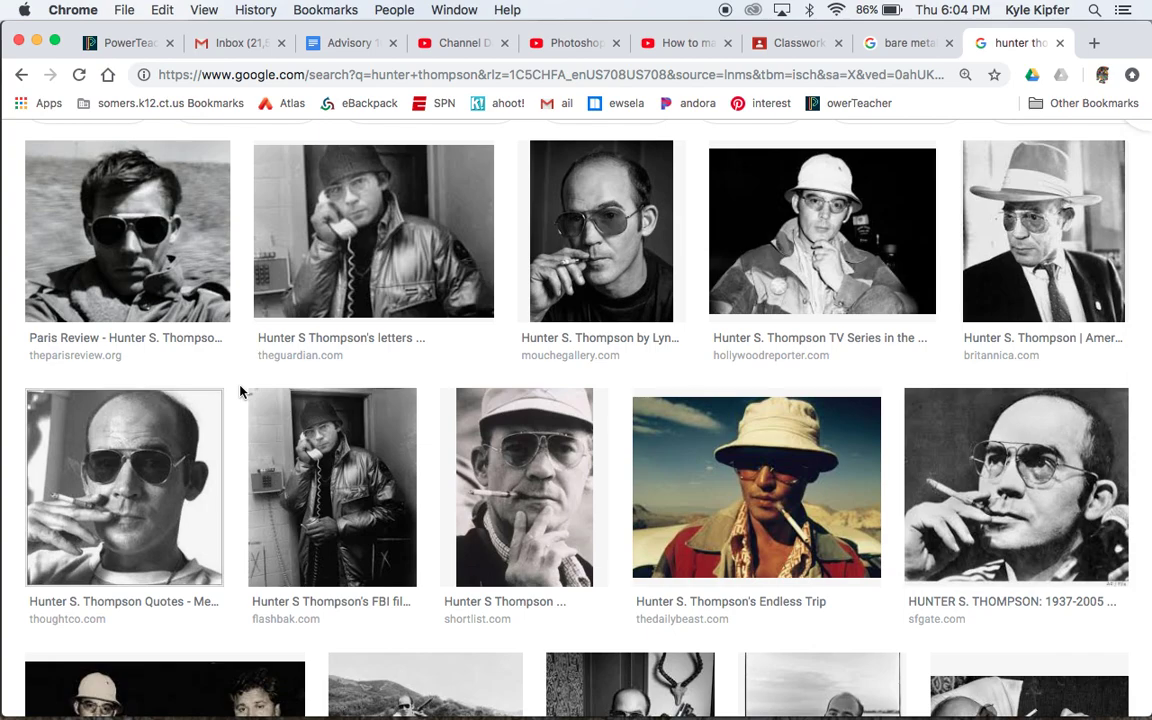
pyautogui.scroll(-1, 240, 392)
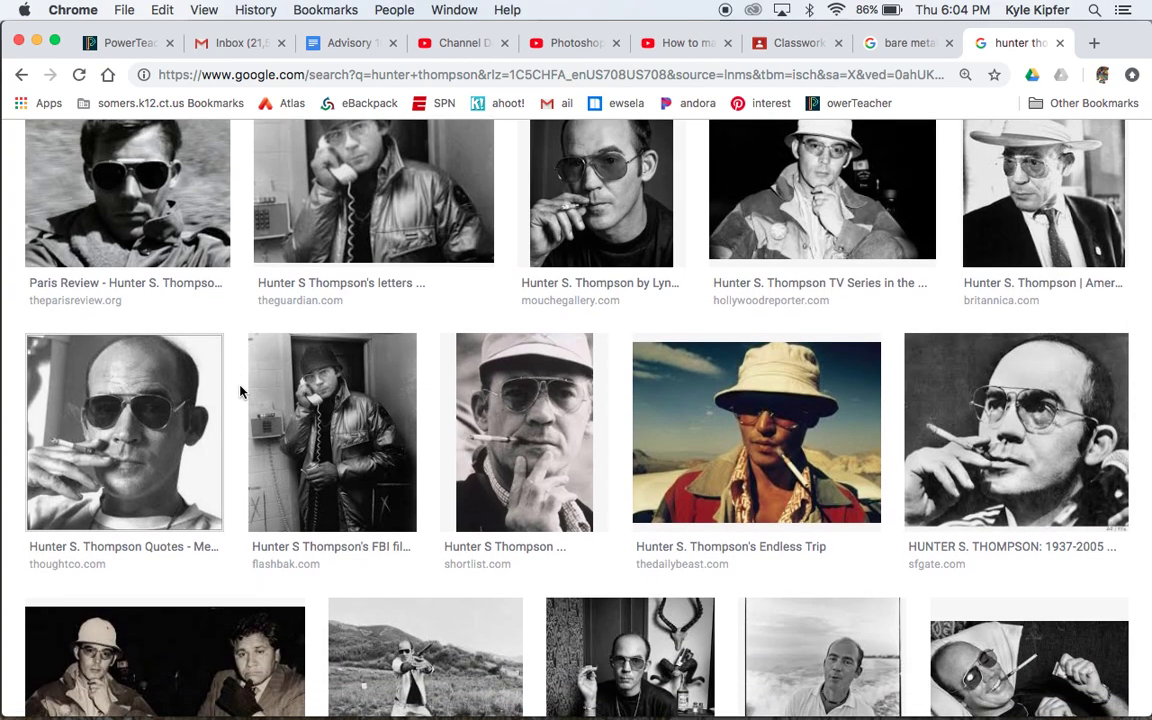
# - Copy the black-and-white aviator-sunglasses portrait image and close its preview
pyautogui.click(138, 410)
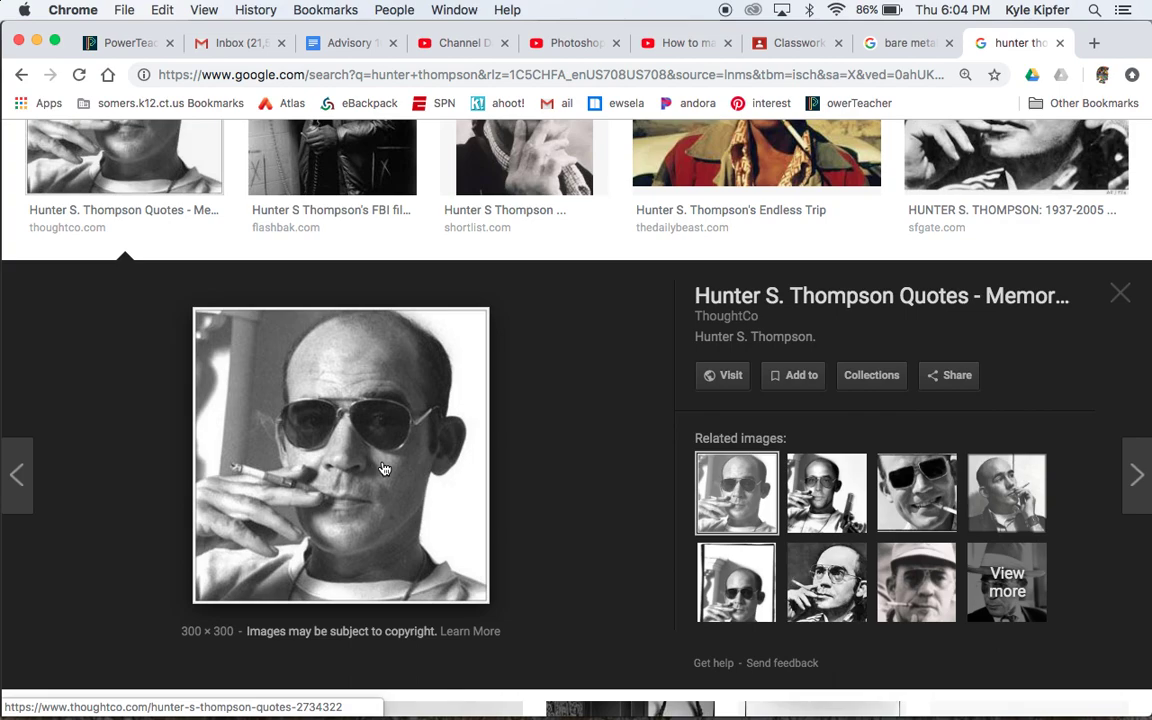
pyautogui.rightClick(383, 468)
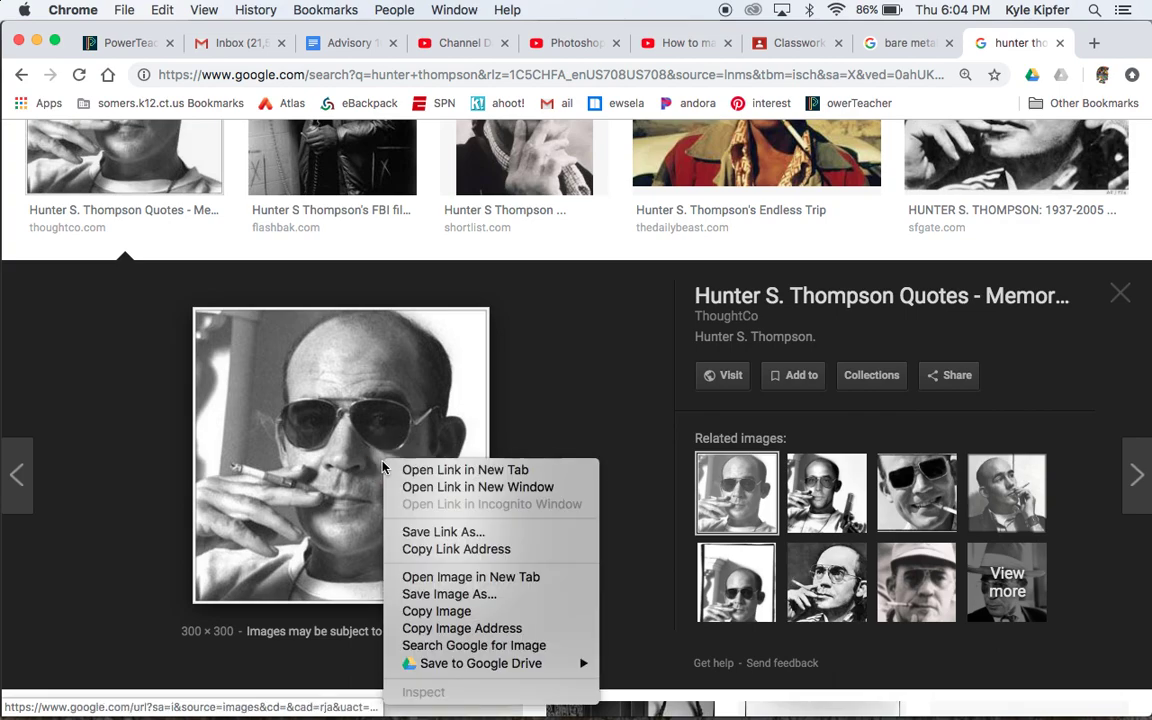
pyautogui.click(470, 614)
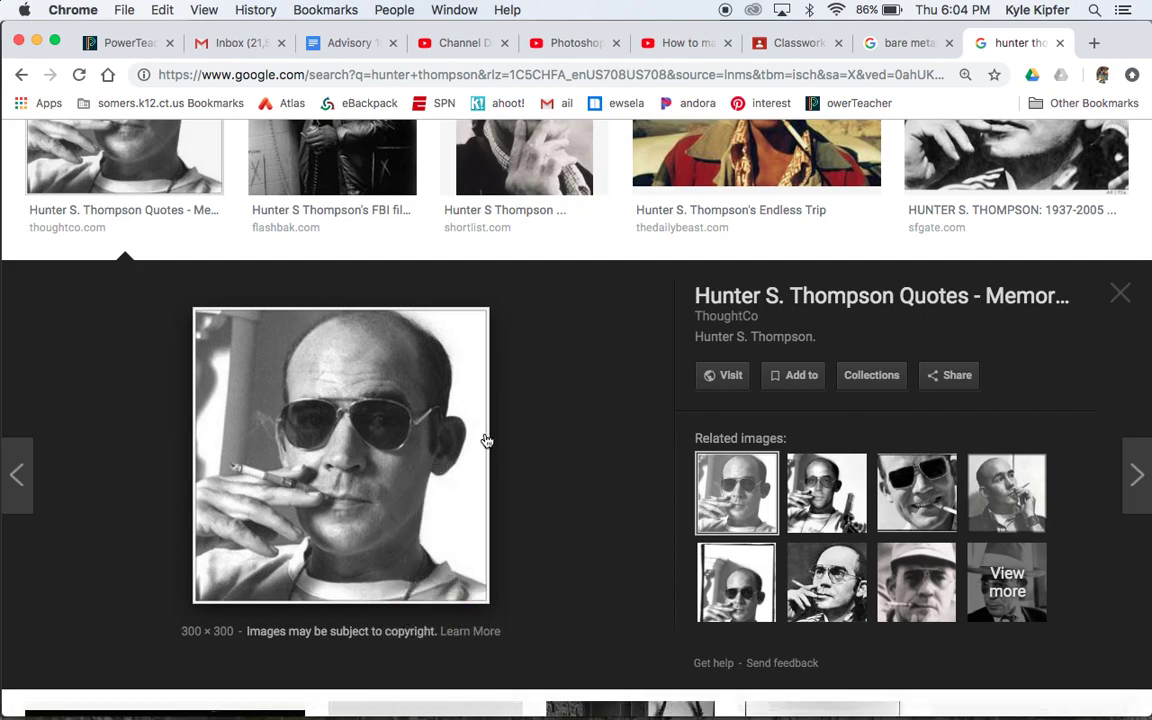
pyautogui.click(1119, 294)
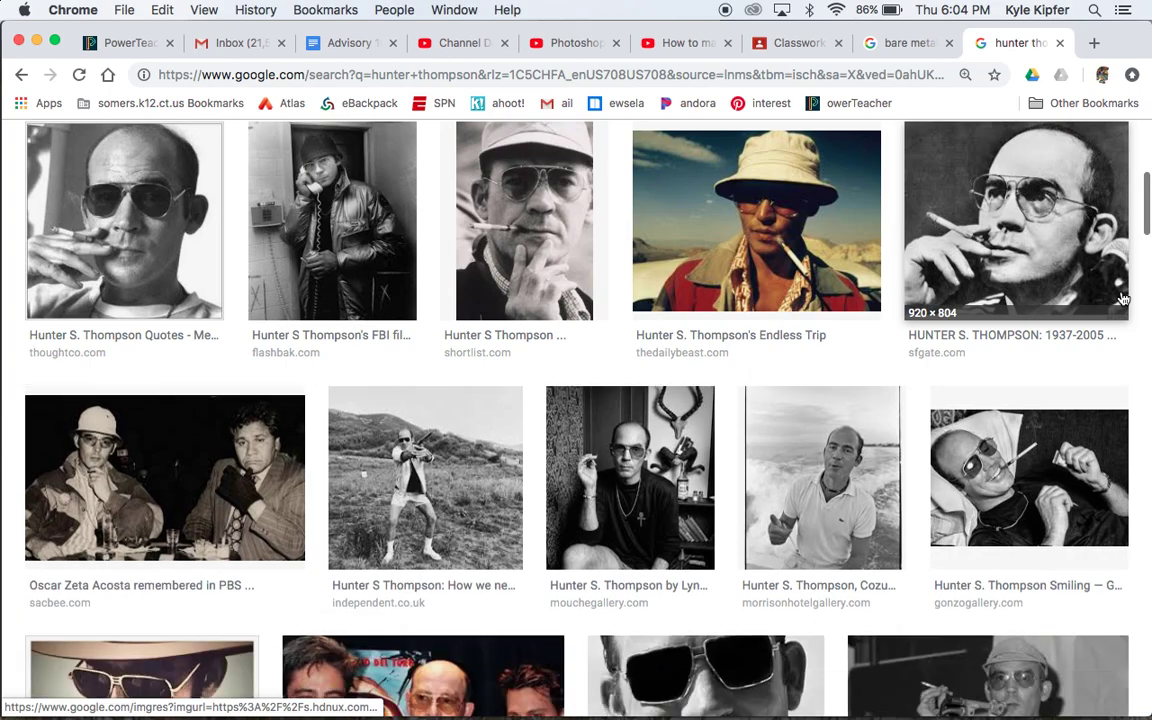
pyautogui.scroll(-10, 588, 457)
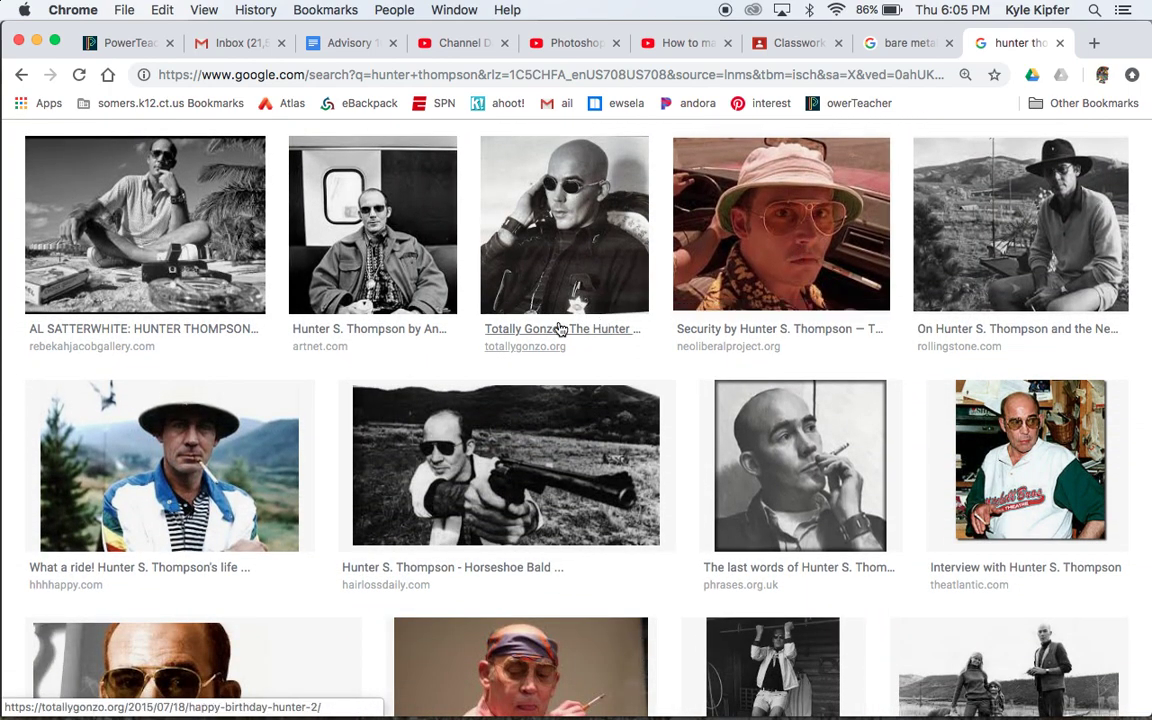
pyautogui.scroll(-5, 560, 330)
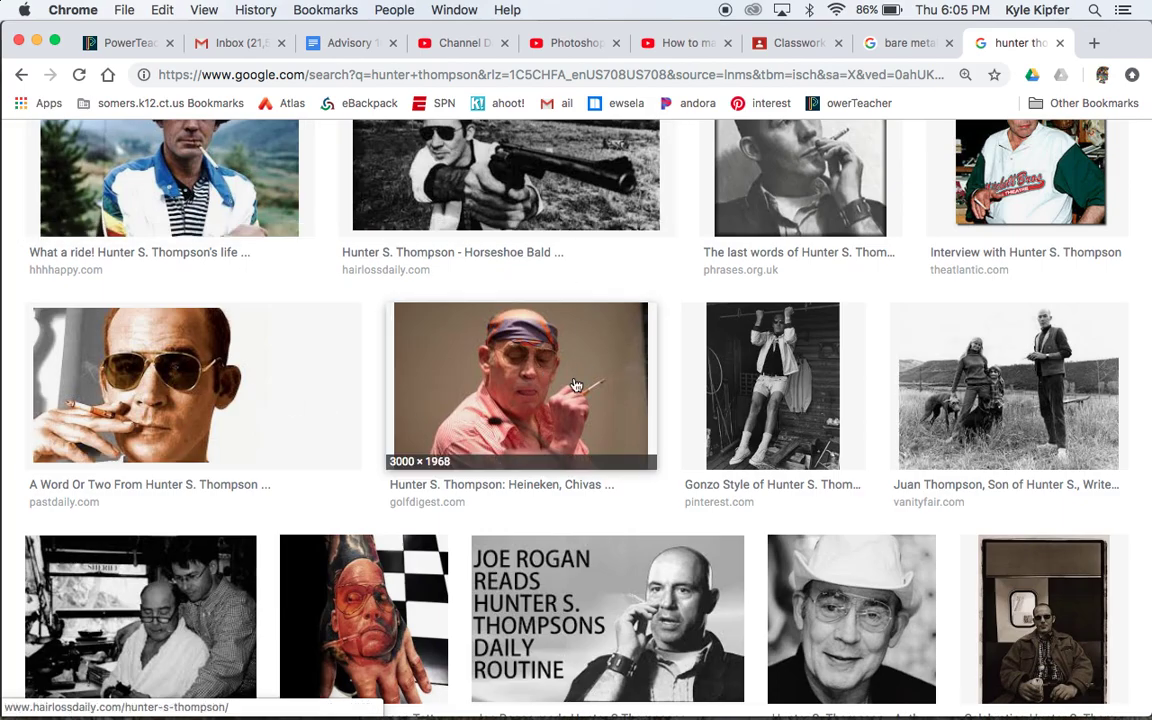
pyautogui.scroll(2, 438, 368)
pyautogui.scroll(15, 438, 368)
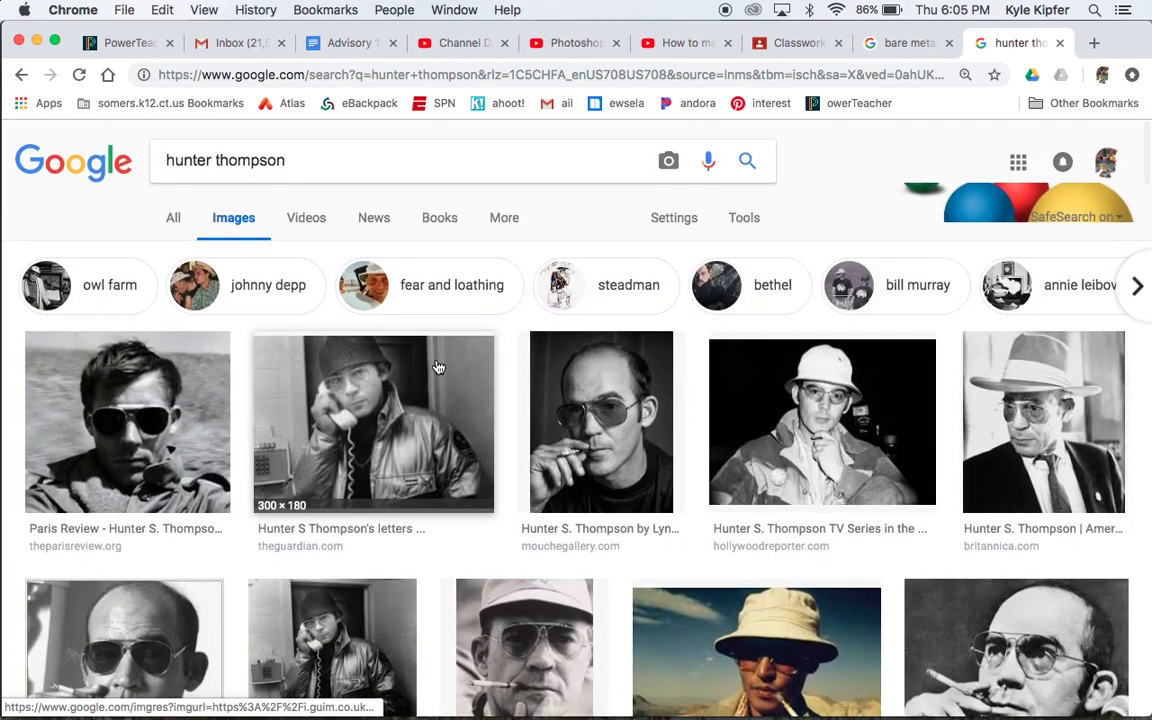
# - Paste the portrait as Layer 2, enlarge it about 248% to fill the canvas, then select all
pyautogui.press('super+Tab')
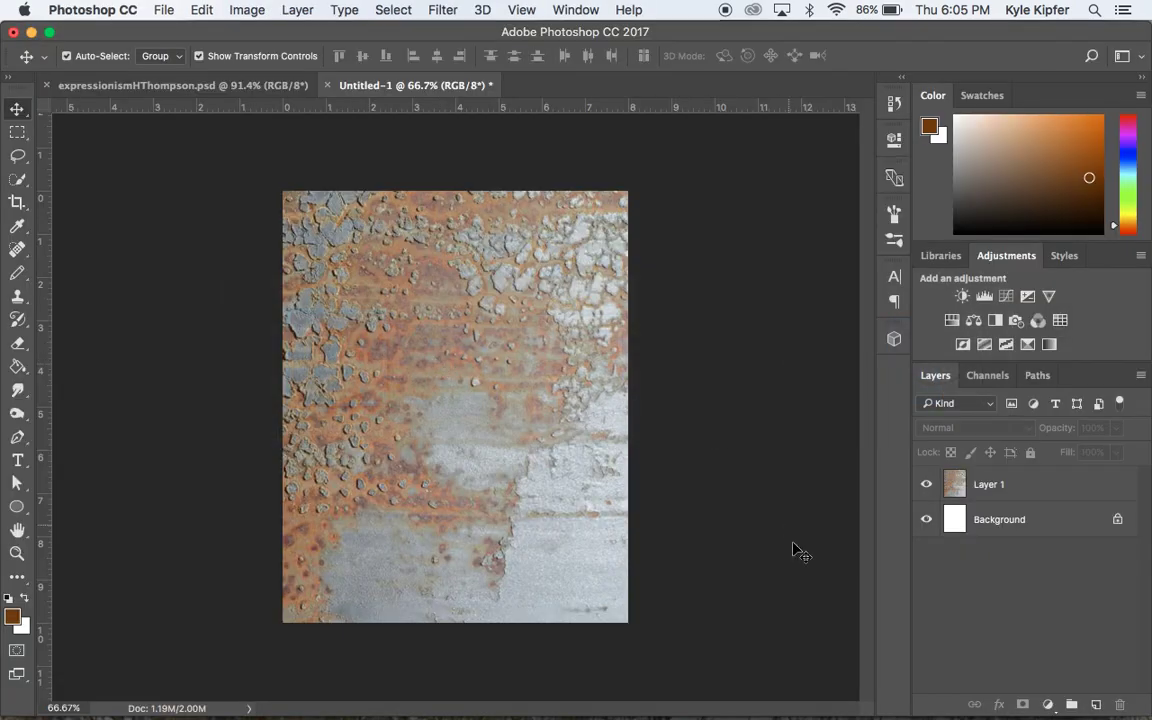
pyautogui.press('super+v')
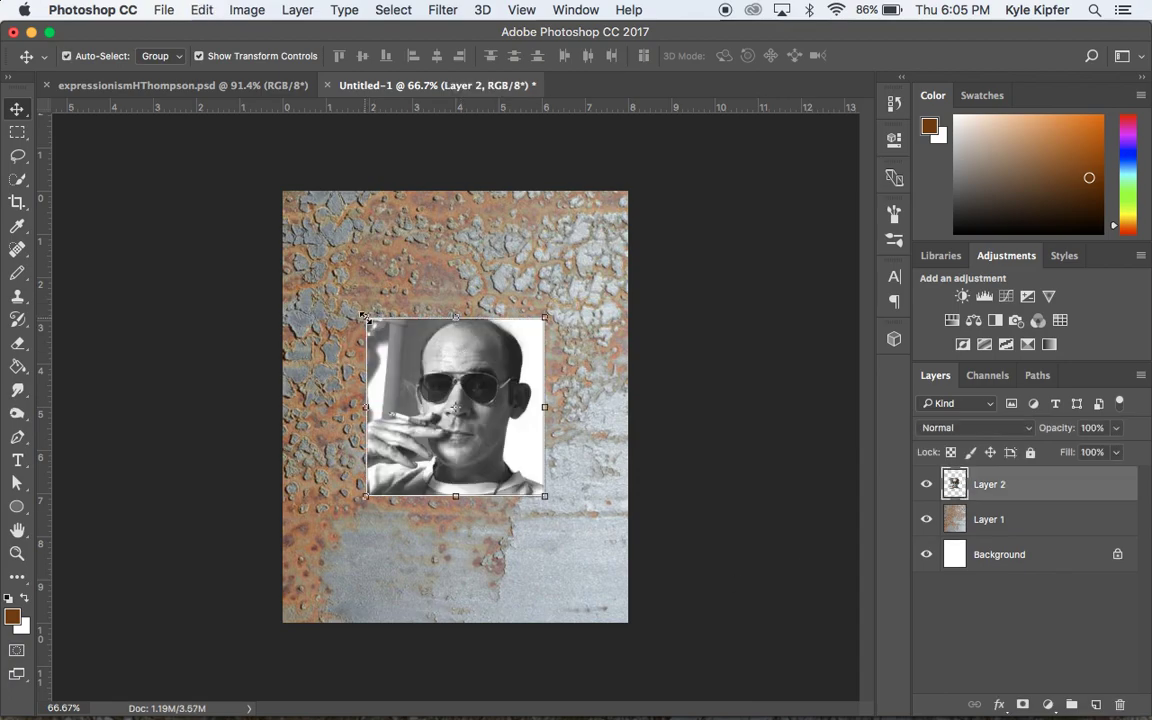
pyautogui.moveTo(366, 318); pyautogui.dragTo(213, 165)
pyautogui.moveTo(544, 495); pyautogui.dragTo(653, 651)
pyautogui.moveTo(213, 166); pyautogui.dragTo(231, 182)
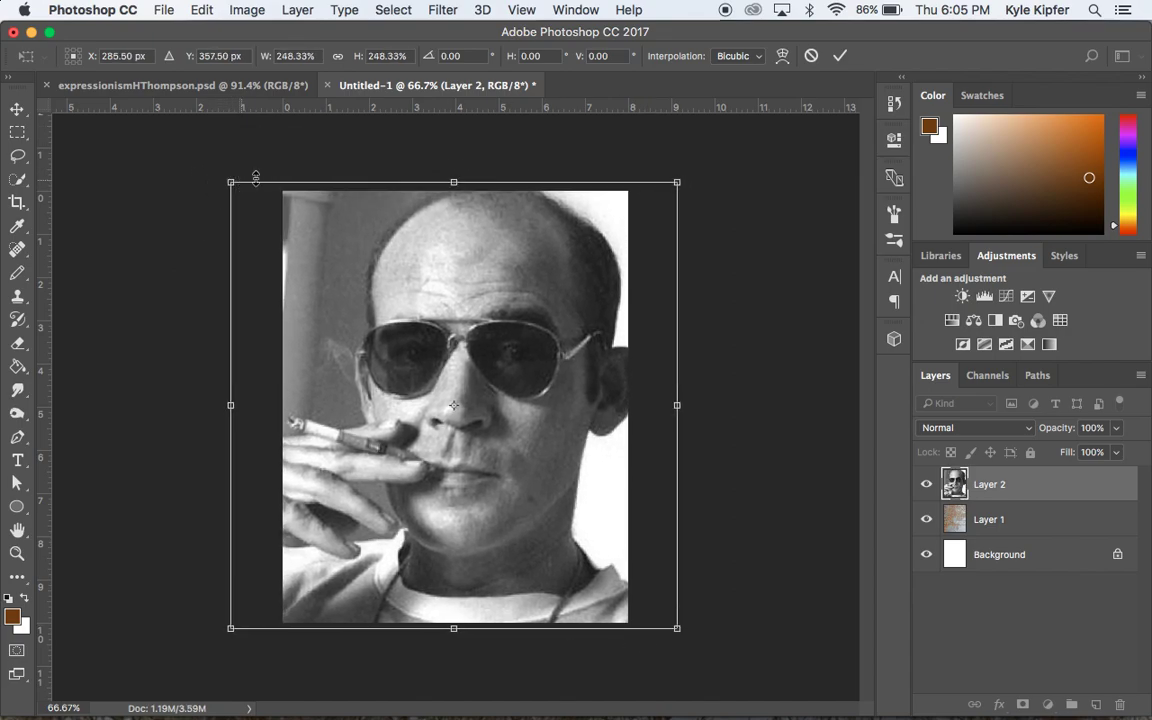
pyautogui.press('Return')
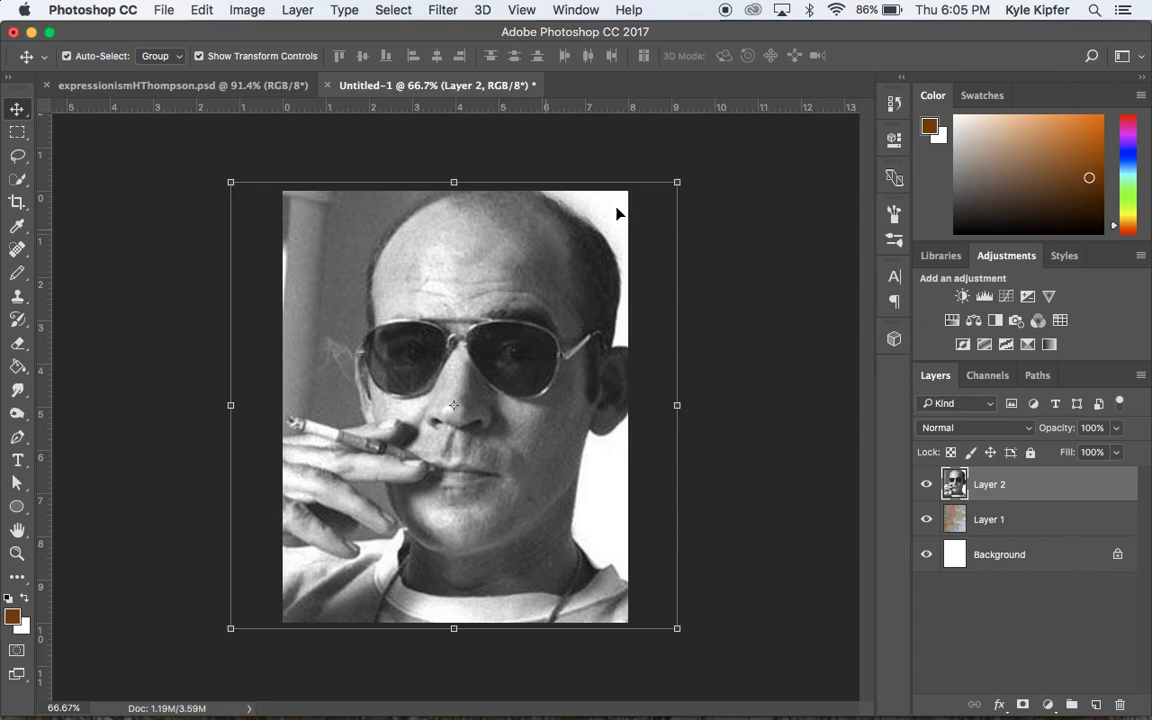
pyautogui.click(787, 410)
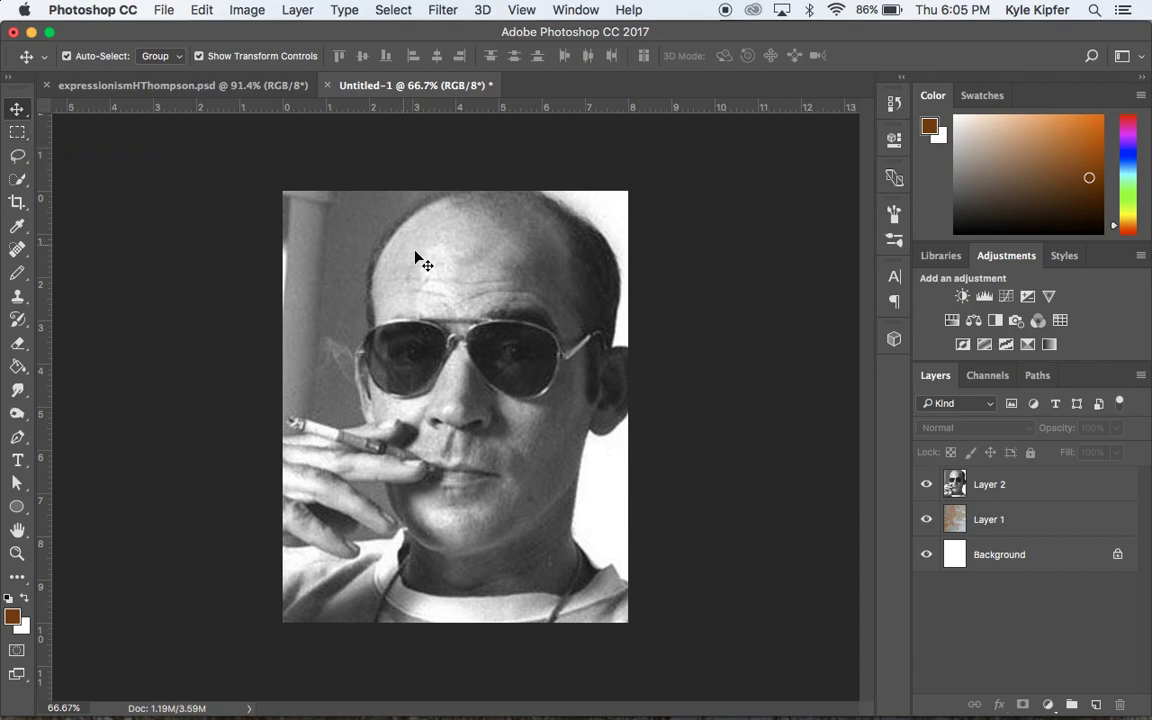
pyautogui.press('super+a')
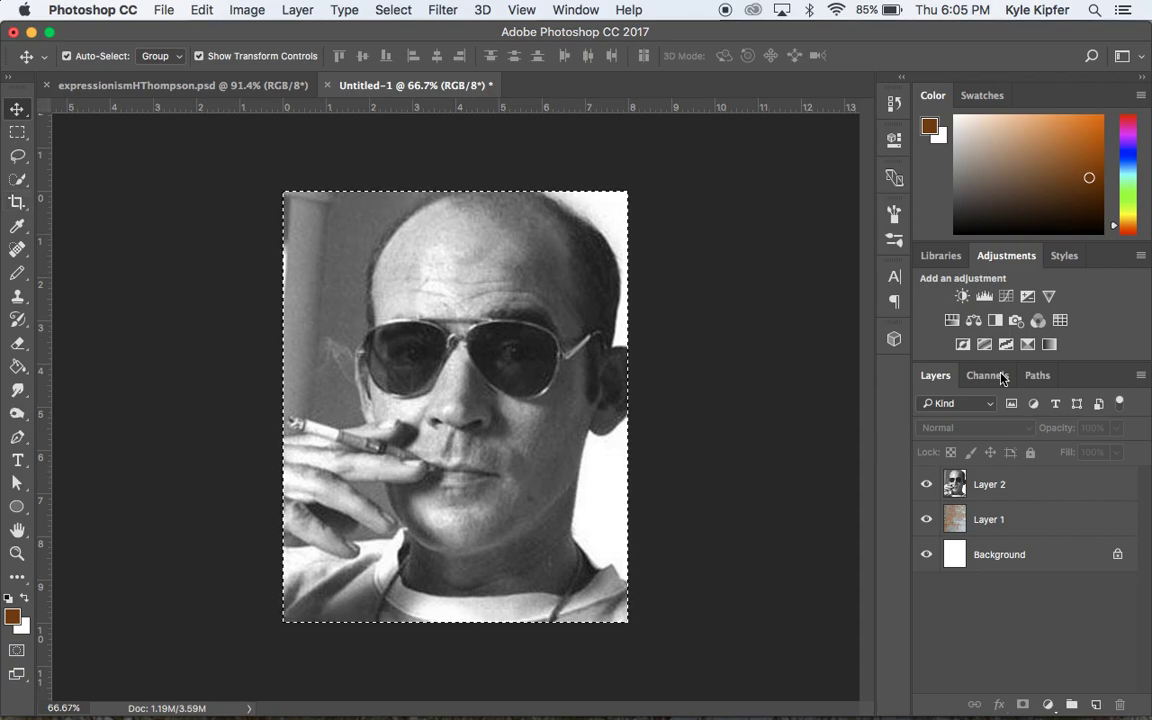
# - Crop Layer 2, the portrait layer, to the canvas bounds
pyautogui.click(1031, 490)
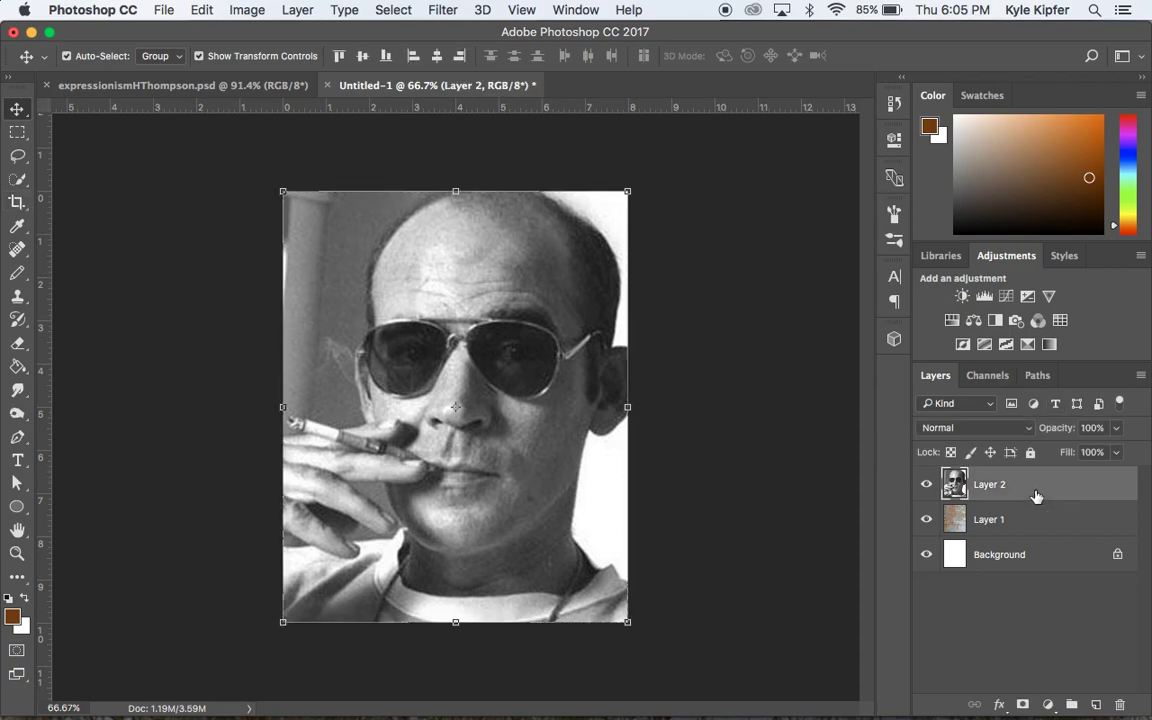
pyautogui.click(18, 202)
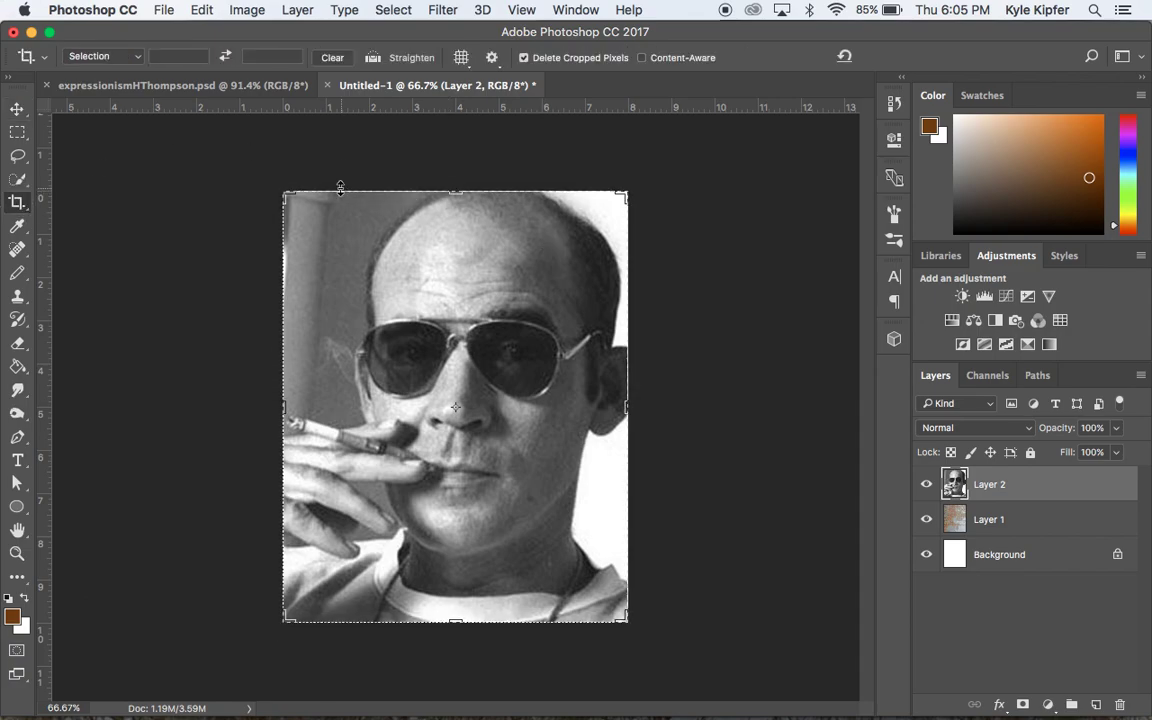
pyautogui.click(688, 458)
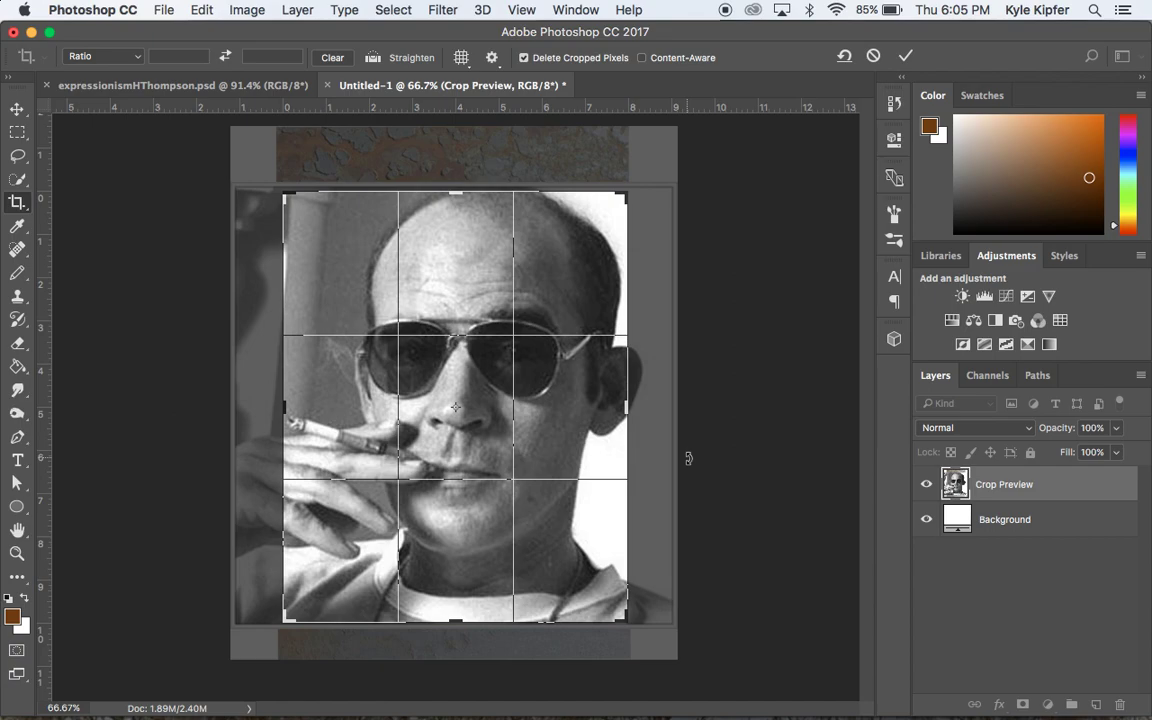
pyautogui.press('Return')
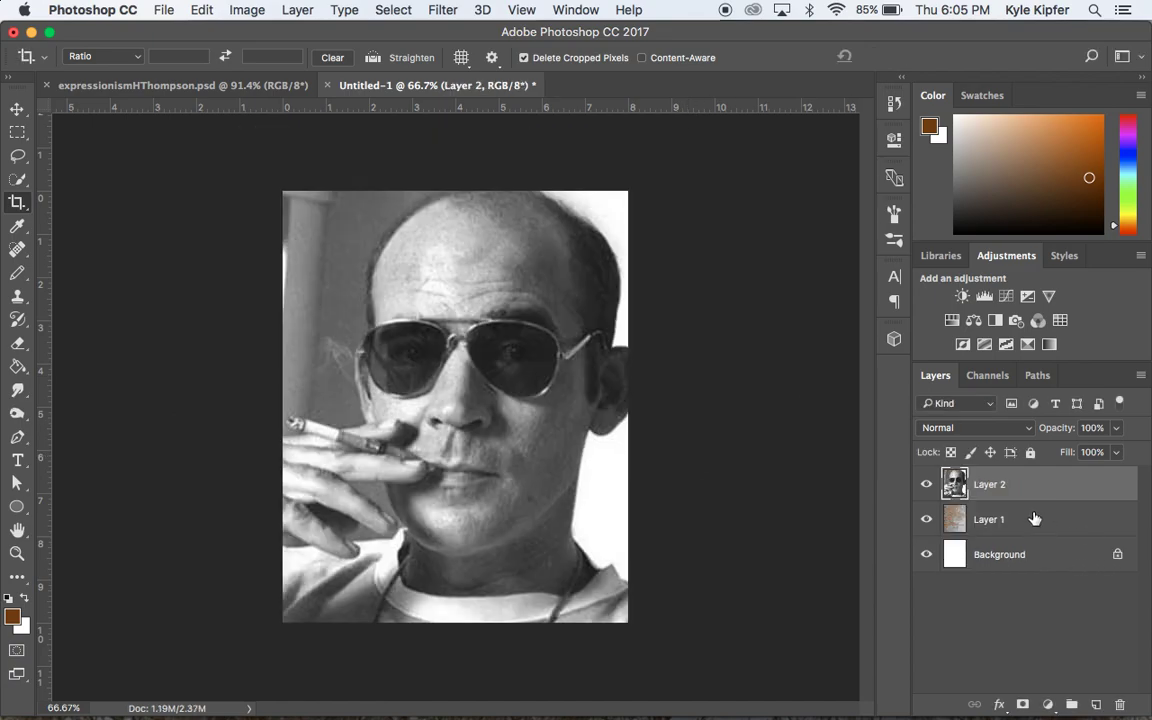
# - Select Layer 1, discard a second pending crop, select all, and bring up Save As
pyautogui.click(1035, 518)
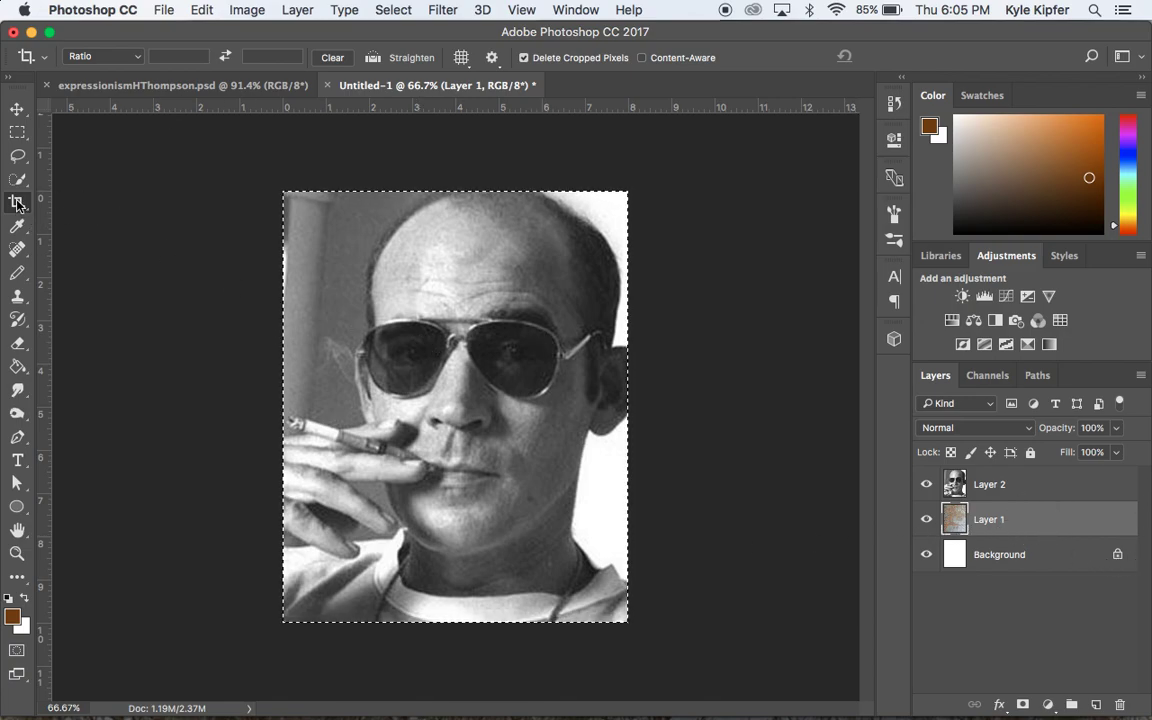
pyautogui.click(555, 362)
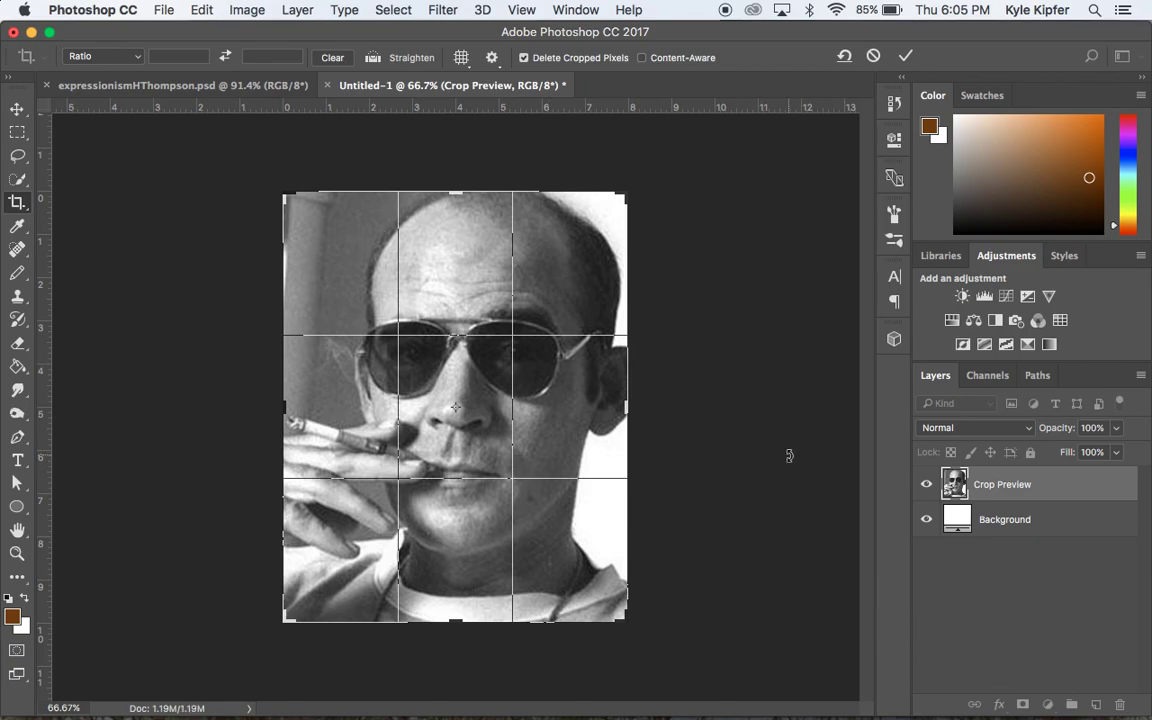
pyautogui.click(17, 108)
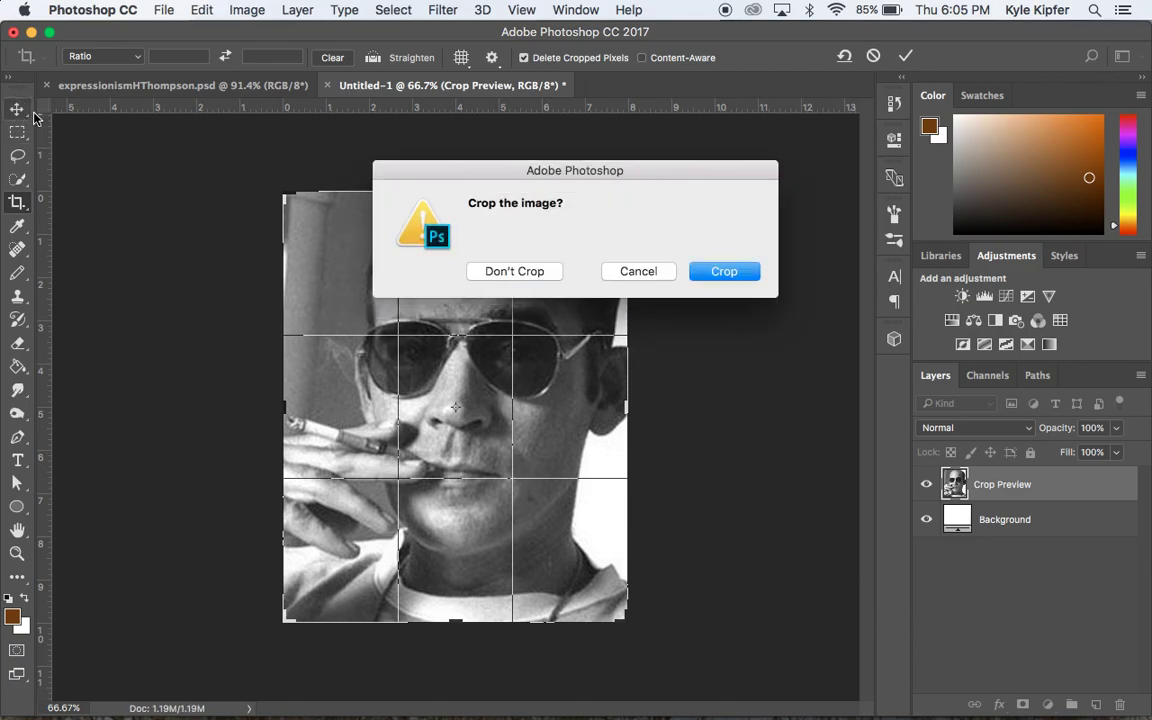
pyautogui.click(513, 272)
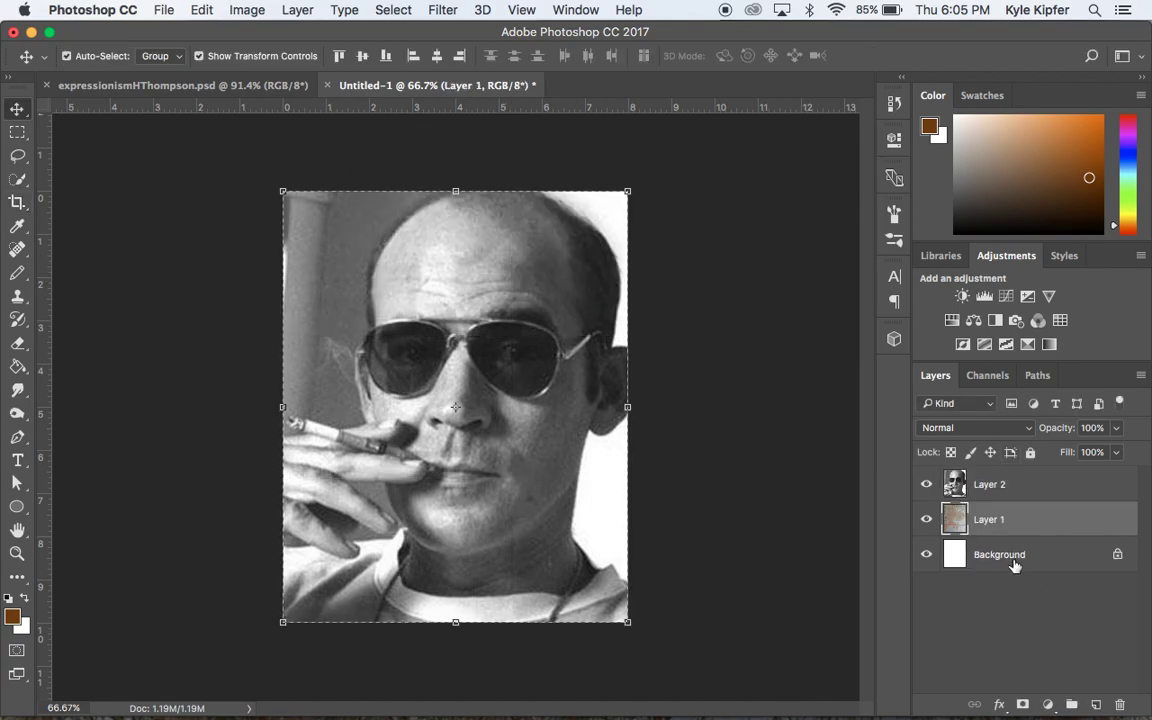
pyautogui.press('super+a')
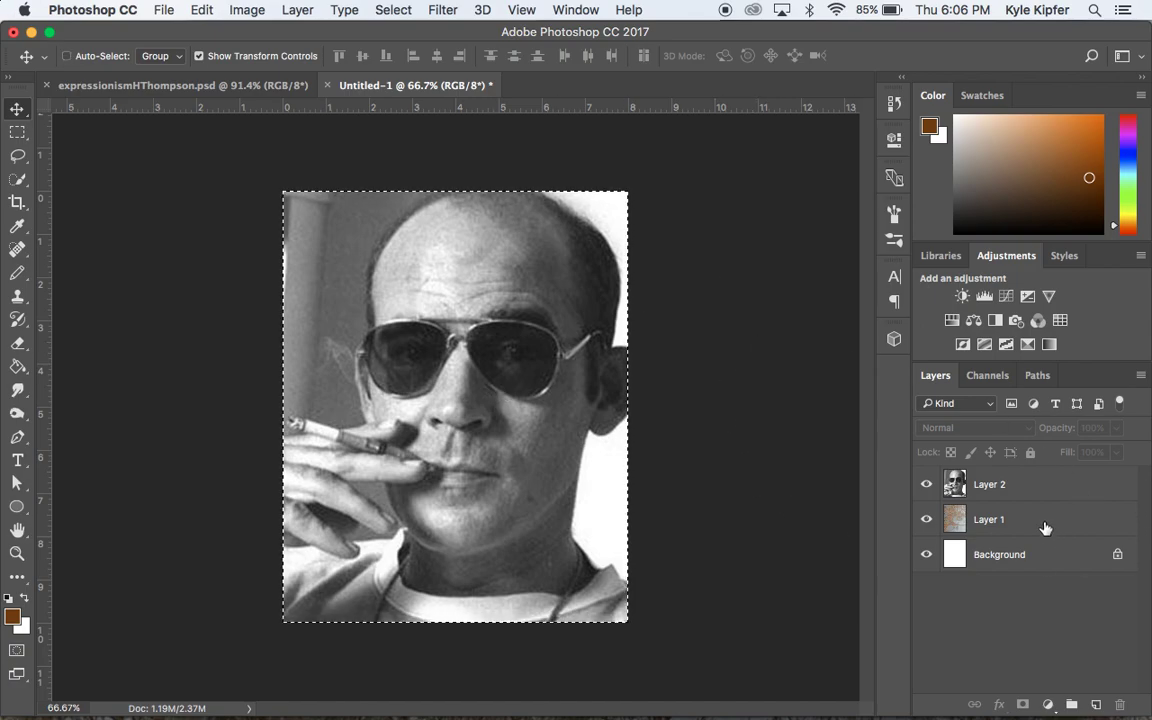
pyautogui.press('super+shift+s')
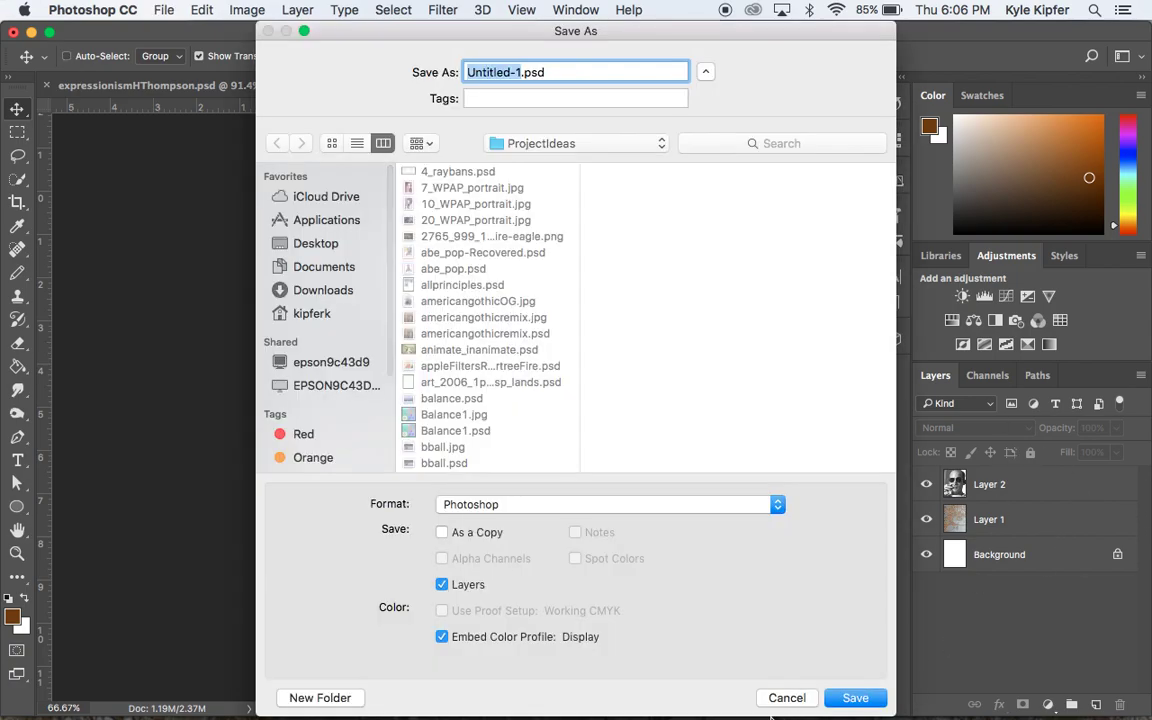
# - Cancel the Save As dialog and select between Layer 1 and Layer 2
pyautogui.click(785, 698)
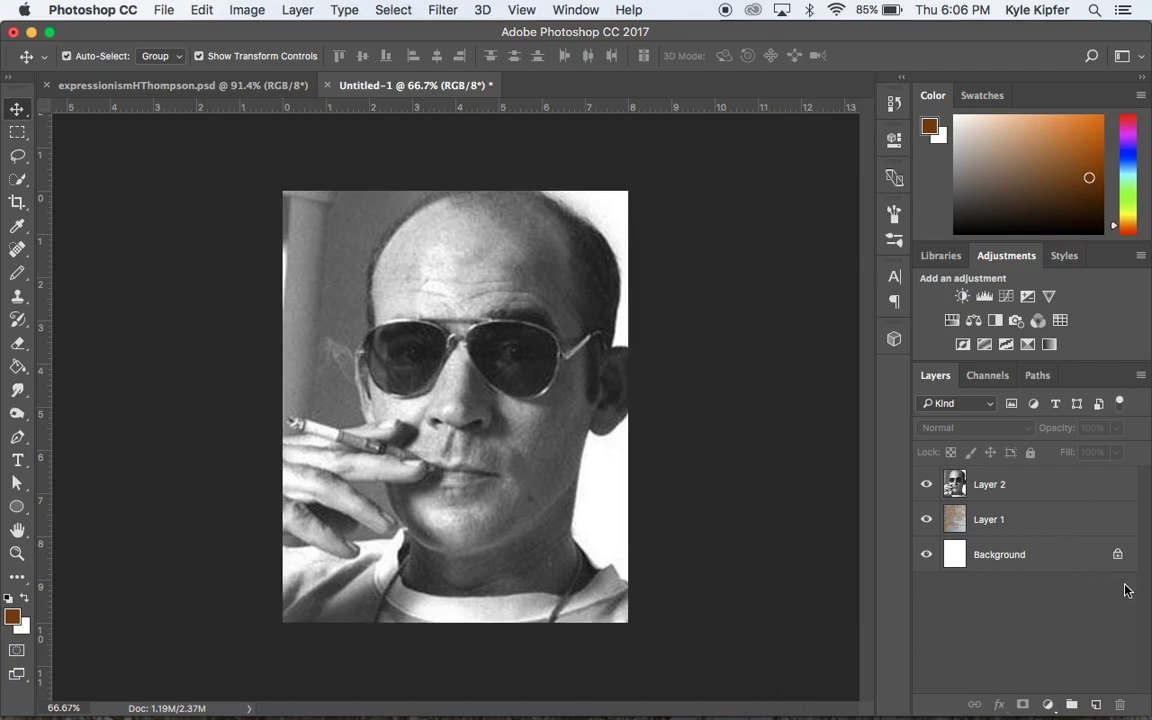
pyautogui.click(1032, 528)
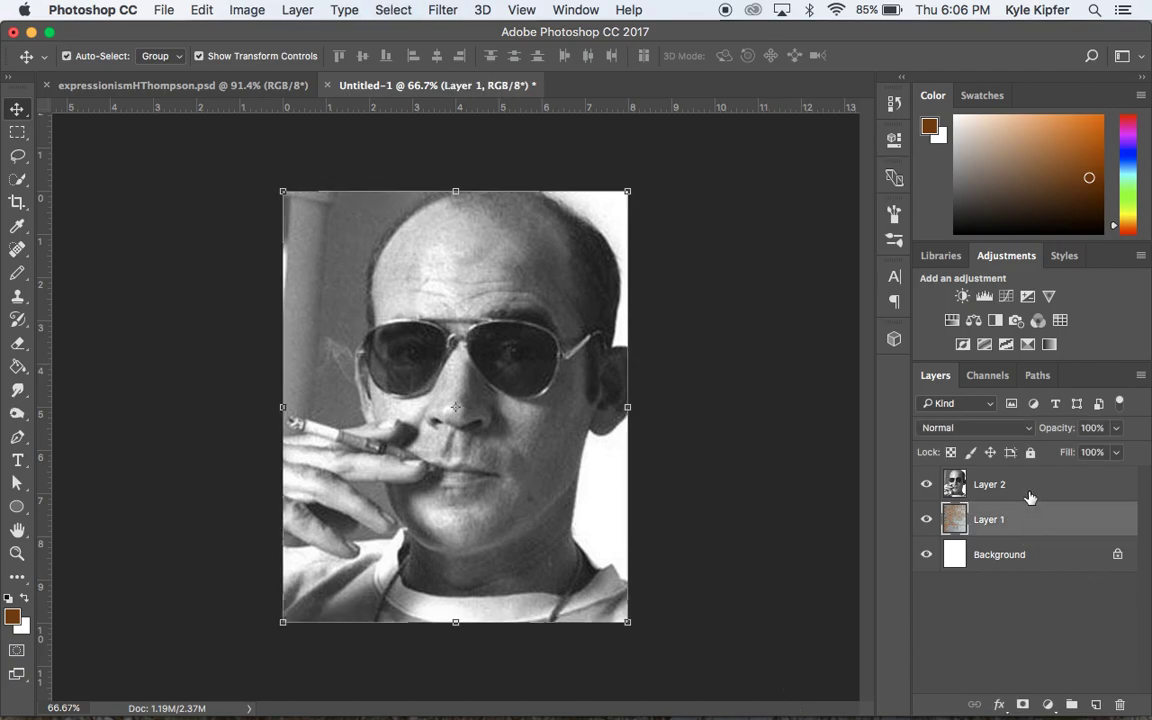
pyautogui.click(1029, 492)
pyautogui.click(1029, 522)
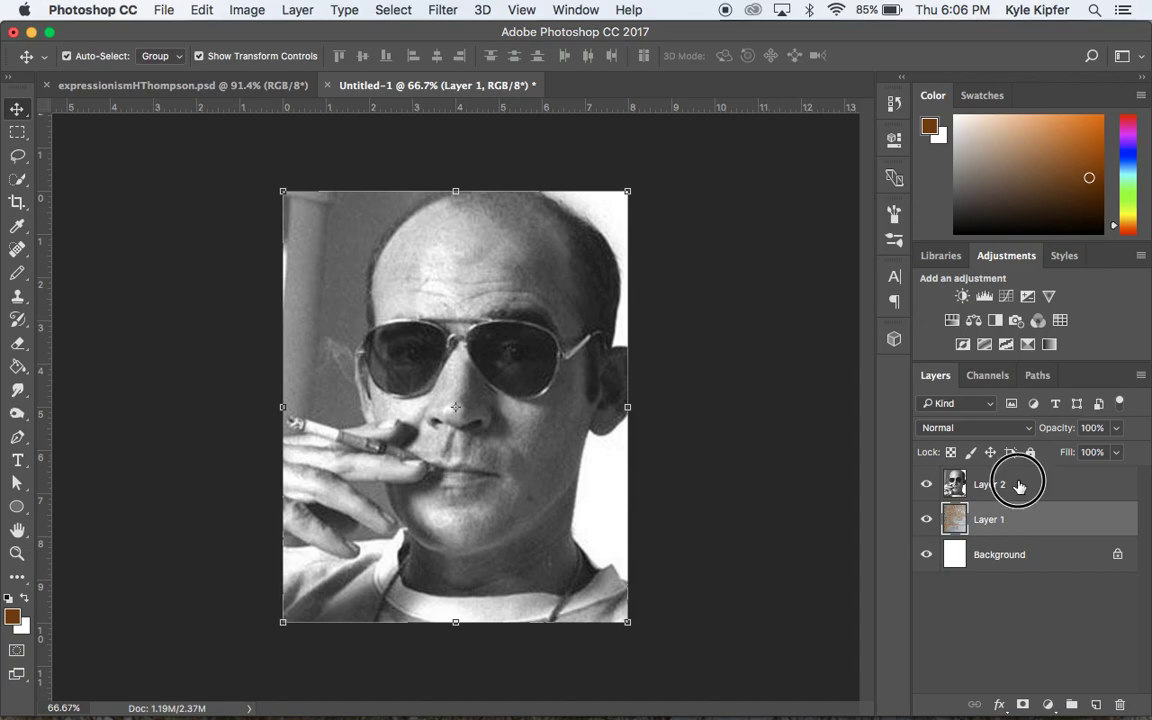
pyautogui.click(1023, 485)
pyautogui.click(1028, 522)
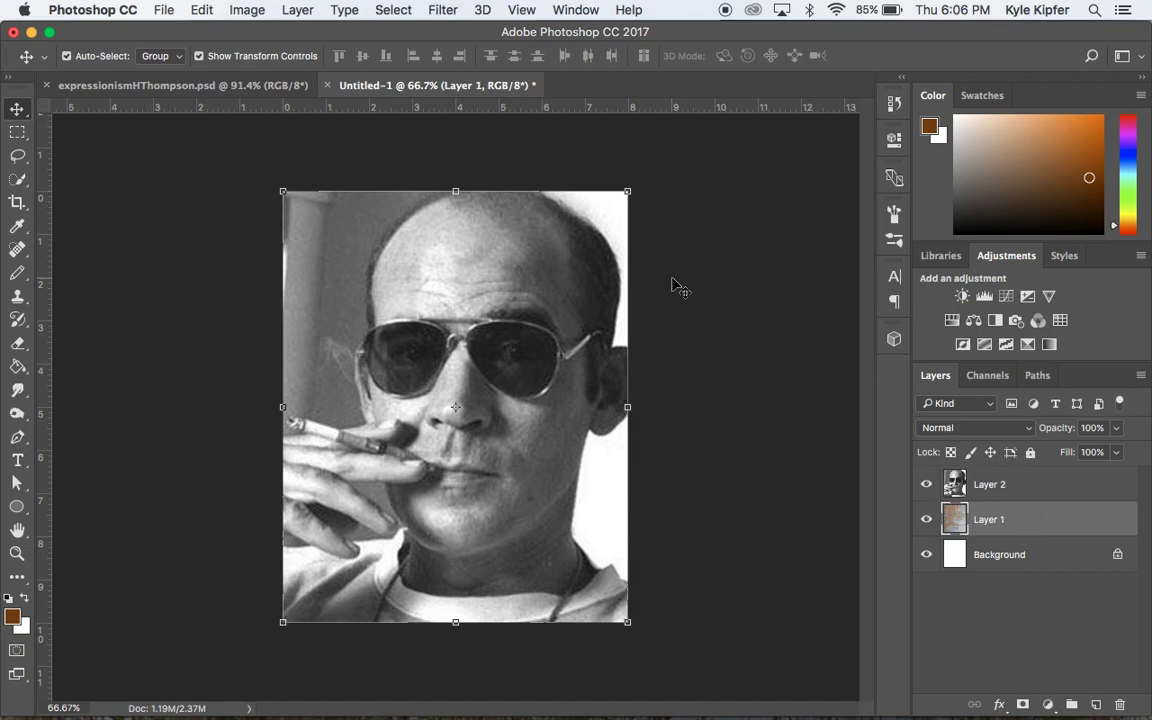
# - Duplicate Layer 2 as 'Layer 2 copy', then reselect Layer 2
pyautogui.click(1012, 493)
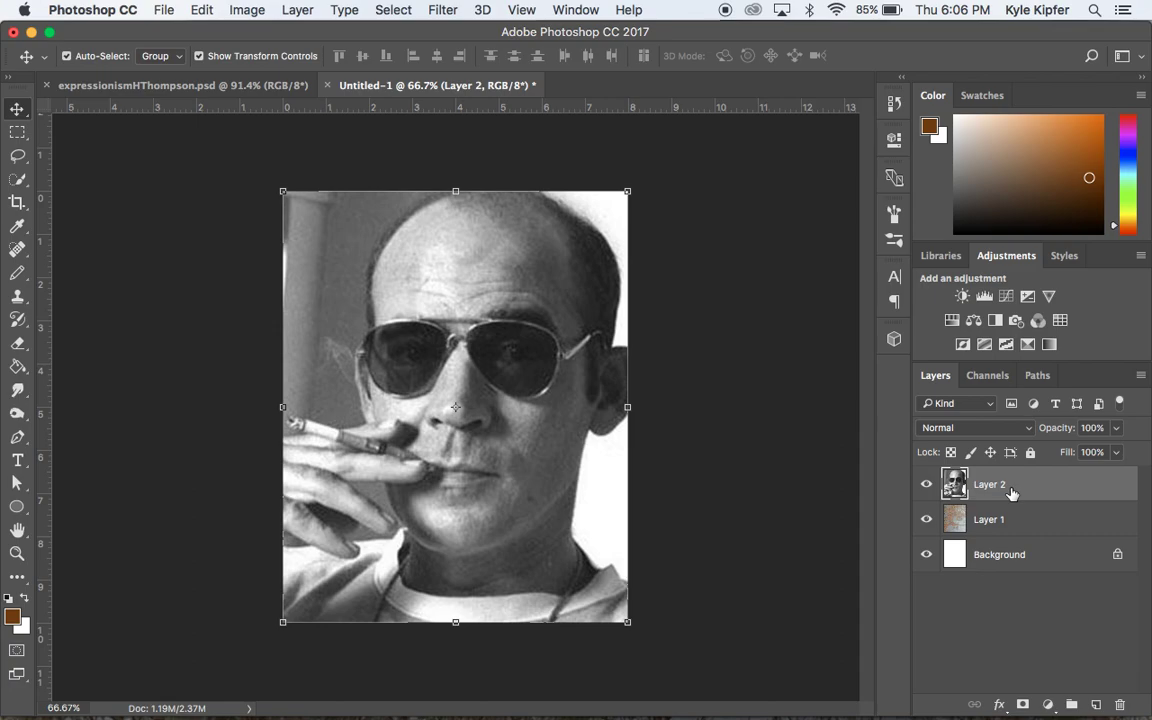
pyautogui.rightClick(1012, 493)
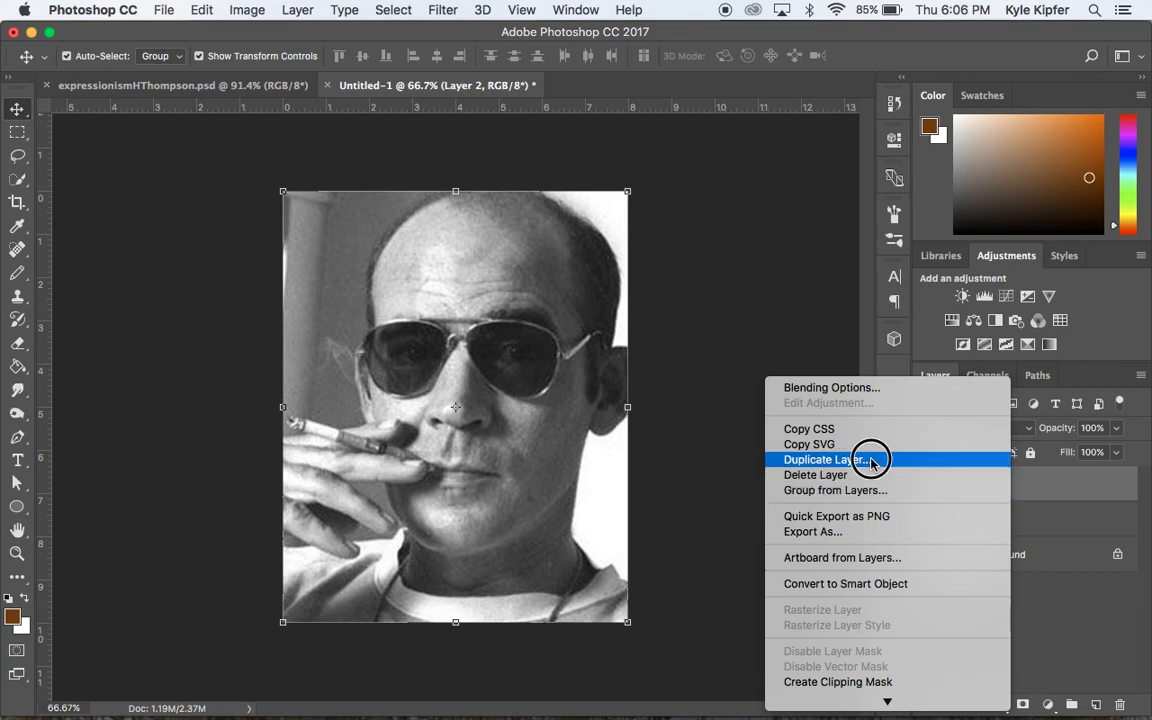
pyautogui.click(870, 461)
pyautogui.click(743, 281)
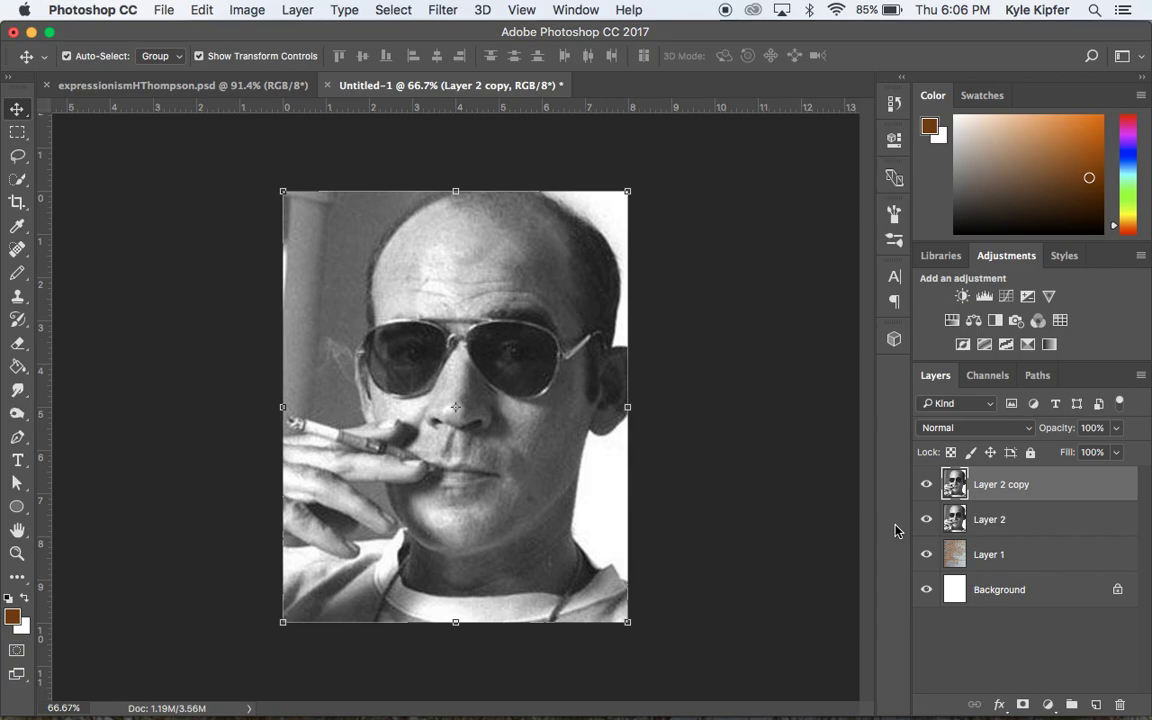
pyautogui.click(995, 525)
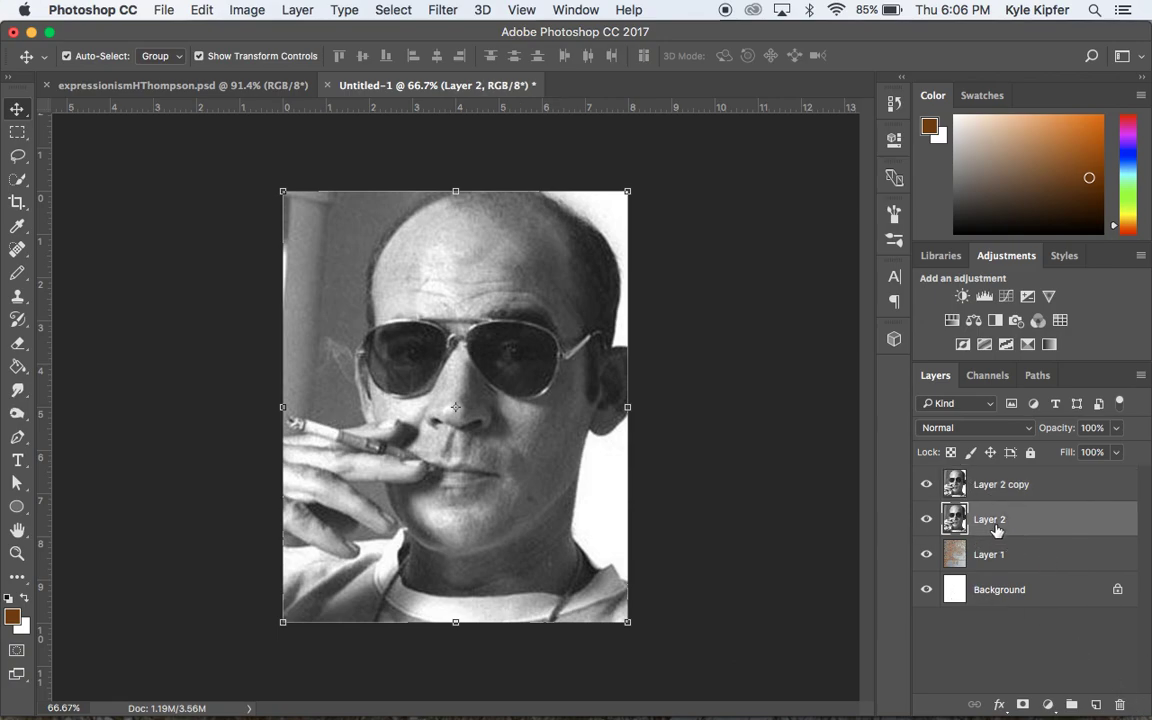
# - Hide Layer 2 copy and set Layer 2's blend mode to Color Burn
pyautogui.click(927, 485)
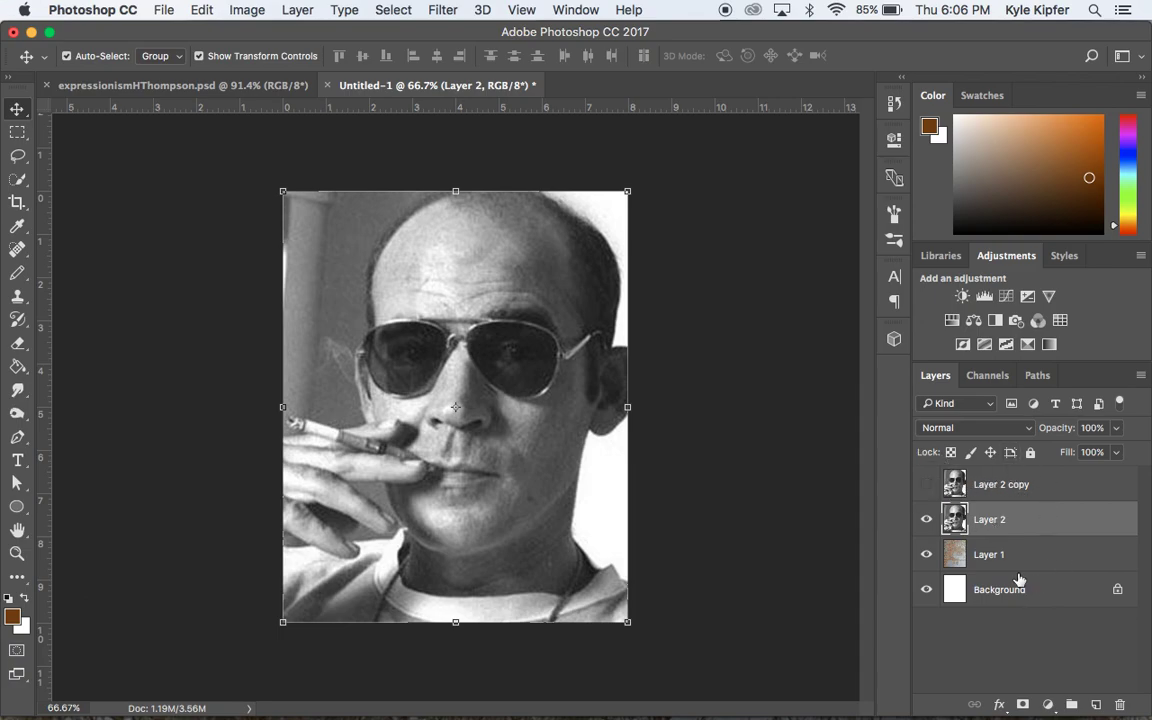
pyautogui.click(1028, 428)
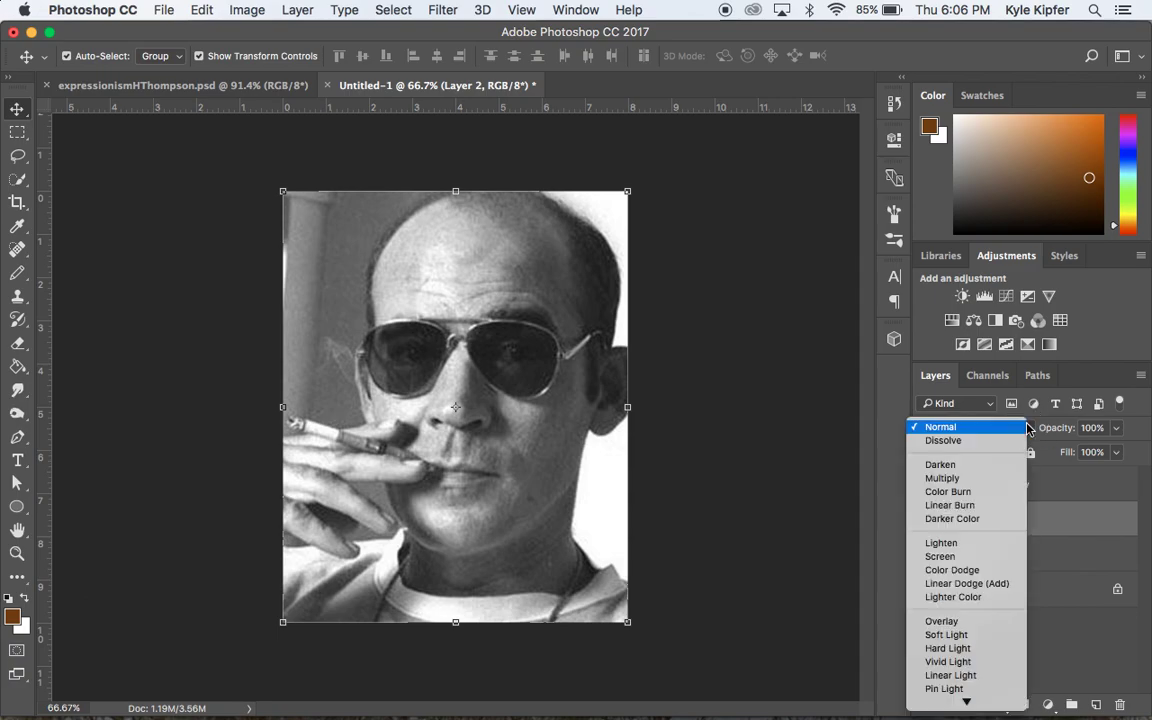
pyautogui.click(972, 490)
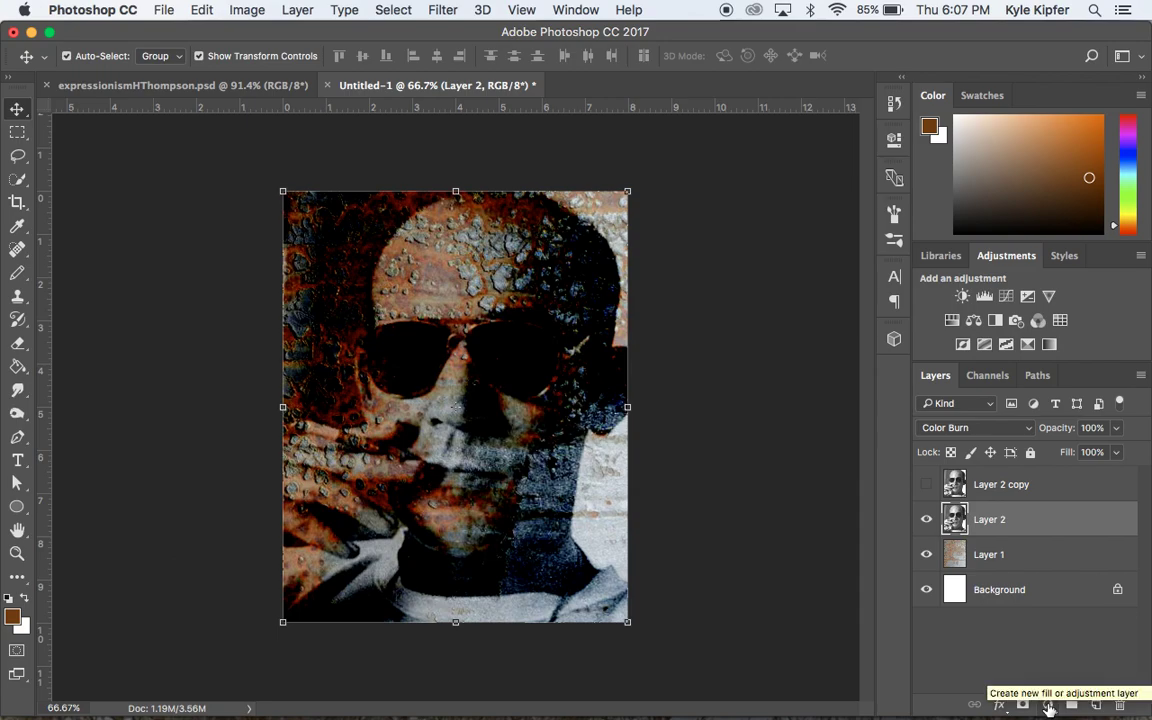
# - Add a Levels 1 adjustment layer with highlight input 140 and output black 60
pyautogui.click(1048, 706)
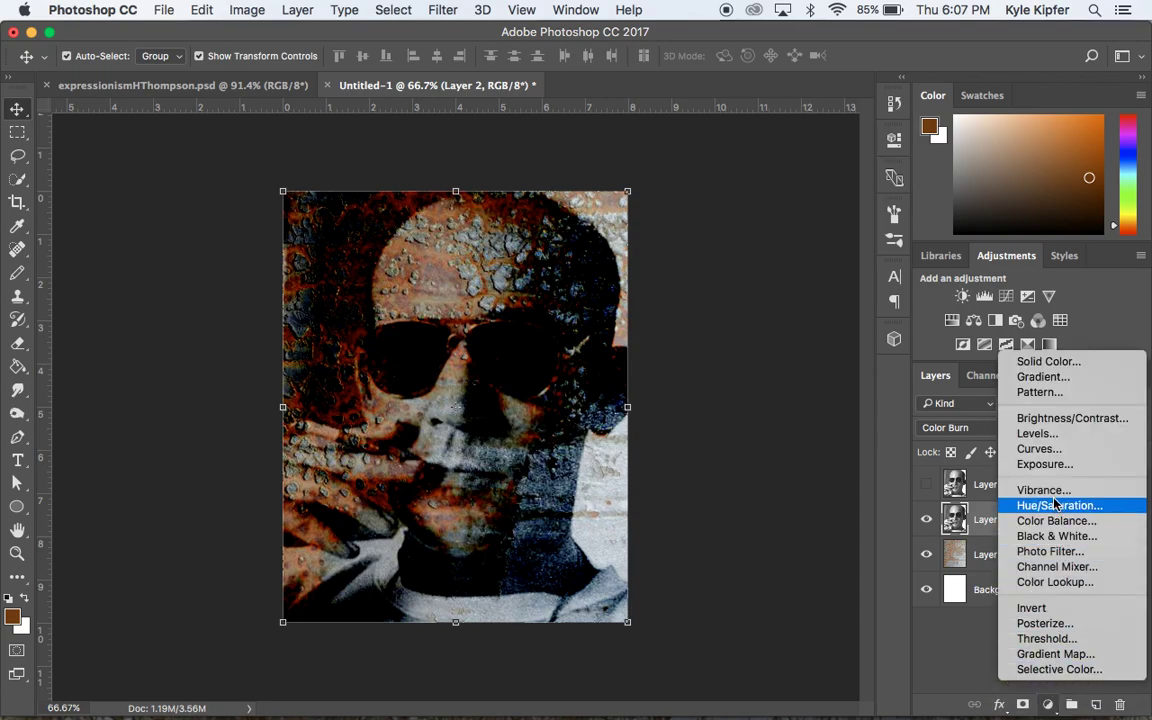
pyautogui.click(1055, 433)
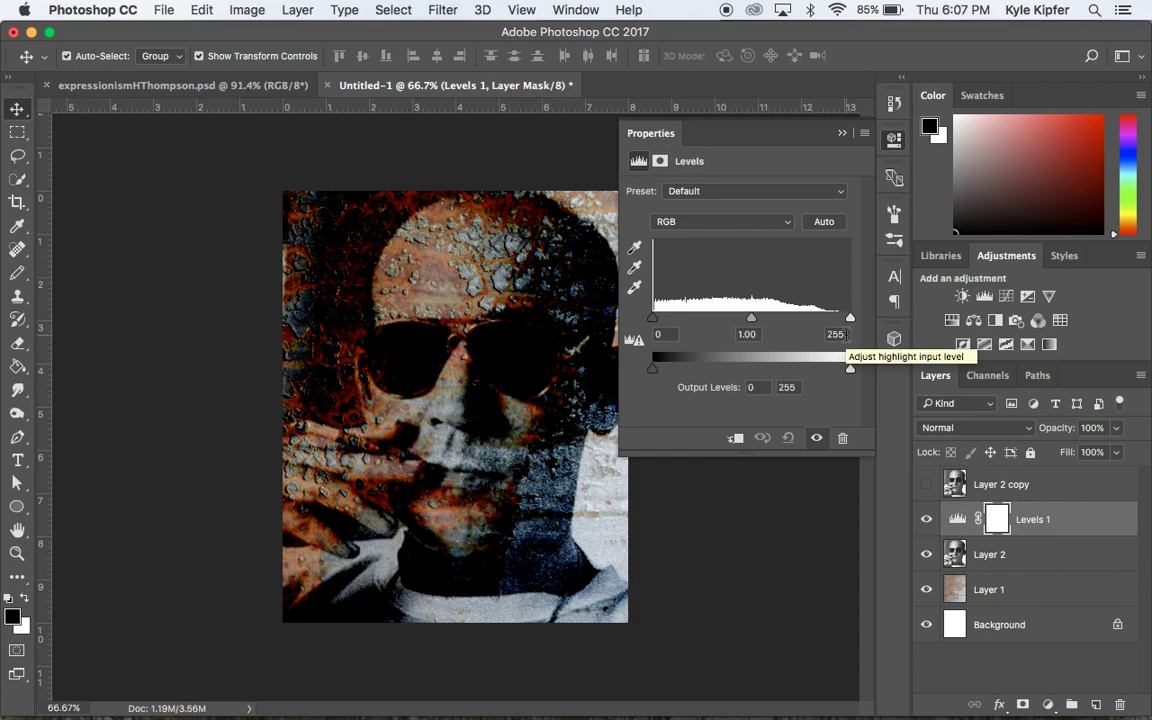
pyautogui.moveTo(843, 334); pyautogui.dragTo(810, 337)
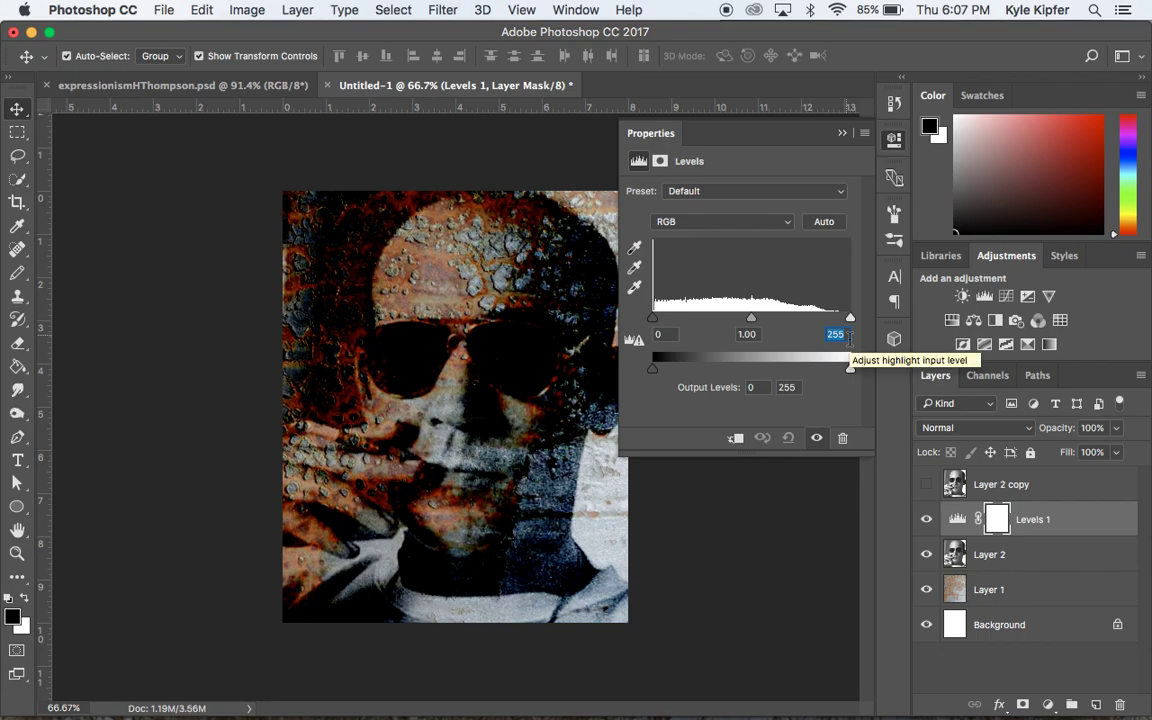
pyautogui.write('140')
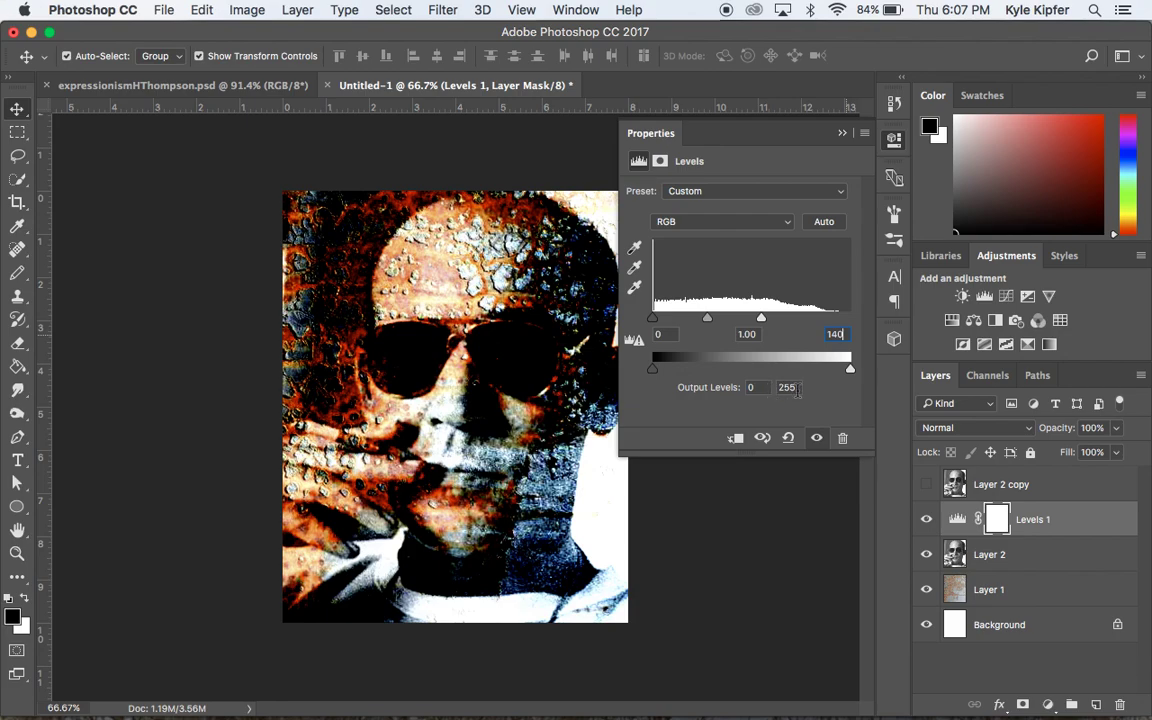
pyautogui.click(710, 388)
pyautogui.write('60')
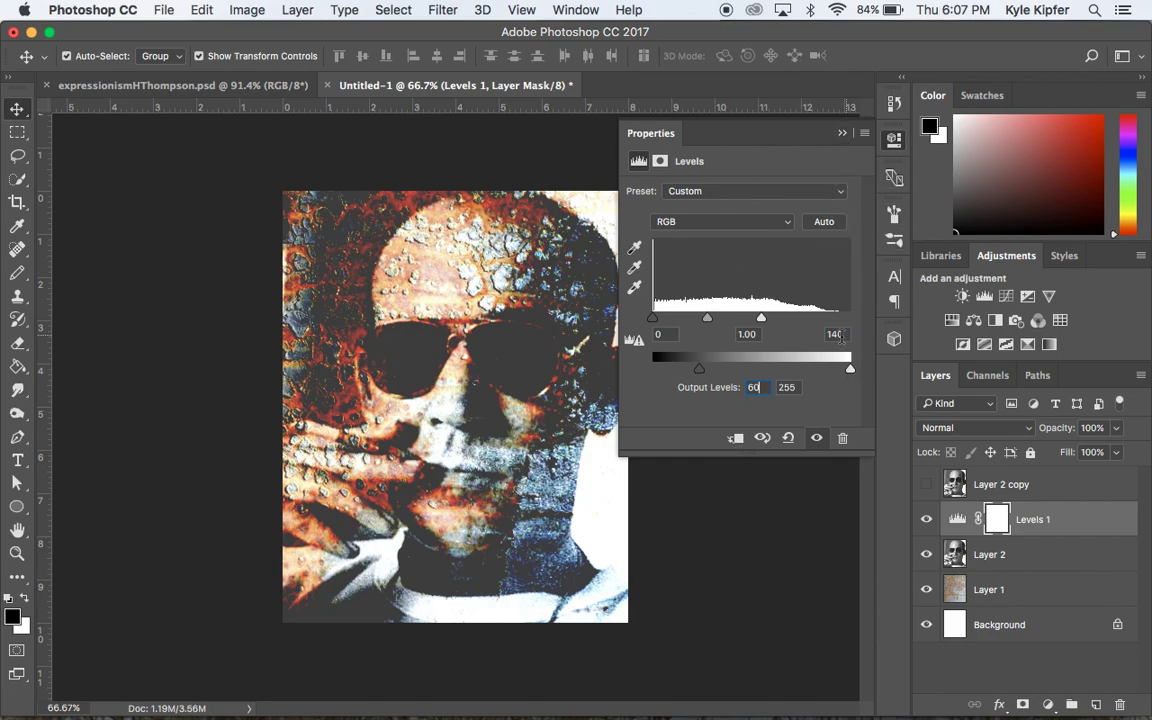
pyautogui.doubleClick(753, 387)
pyautogui.click(842, 134)
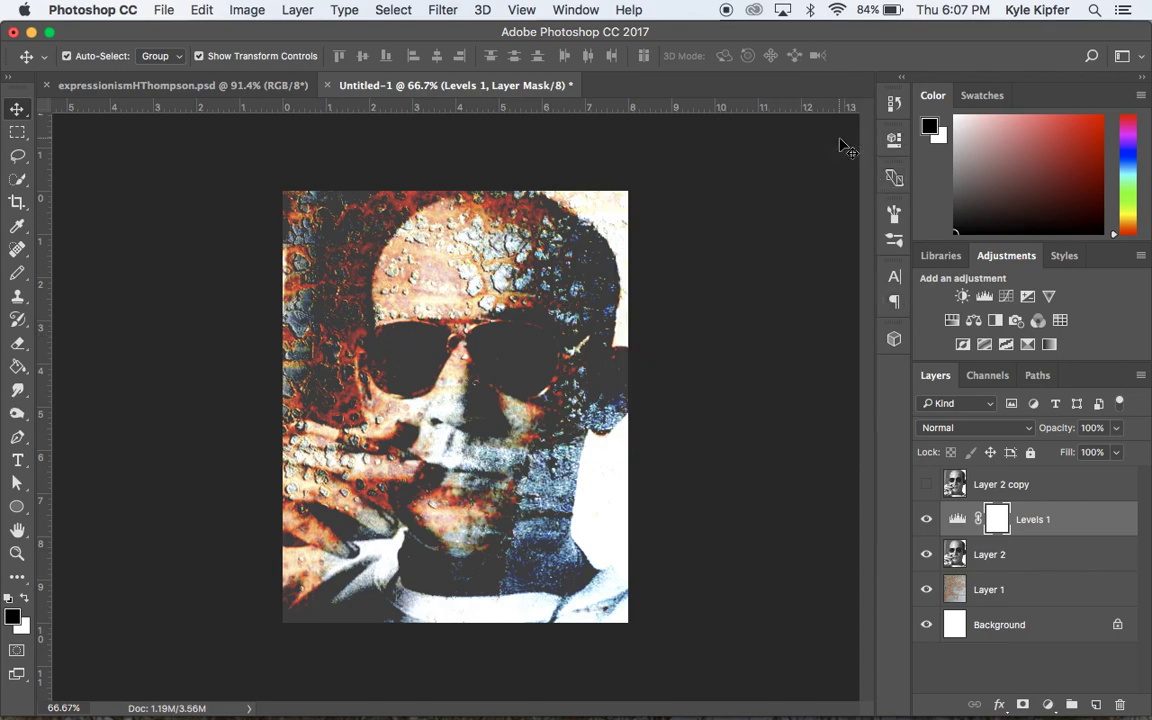
# - Add a Vibrance 1 adjustment layer set to Vibrance +29 and Saturation +9
pyautogui.click(1052, 706)
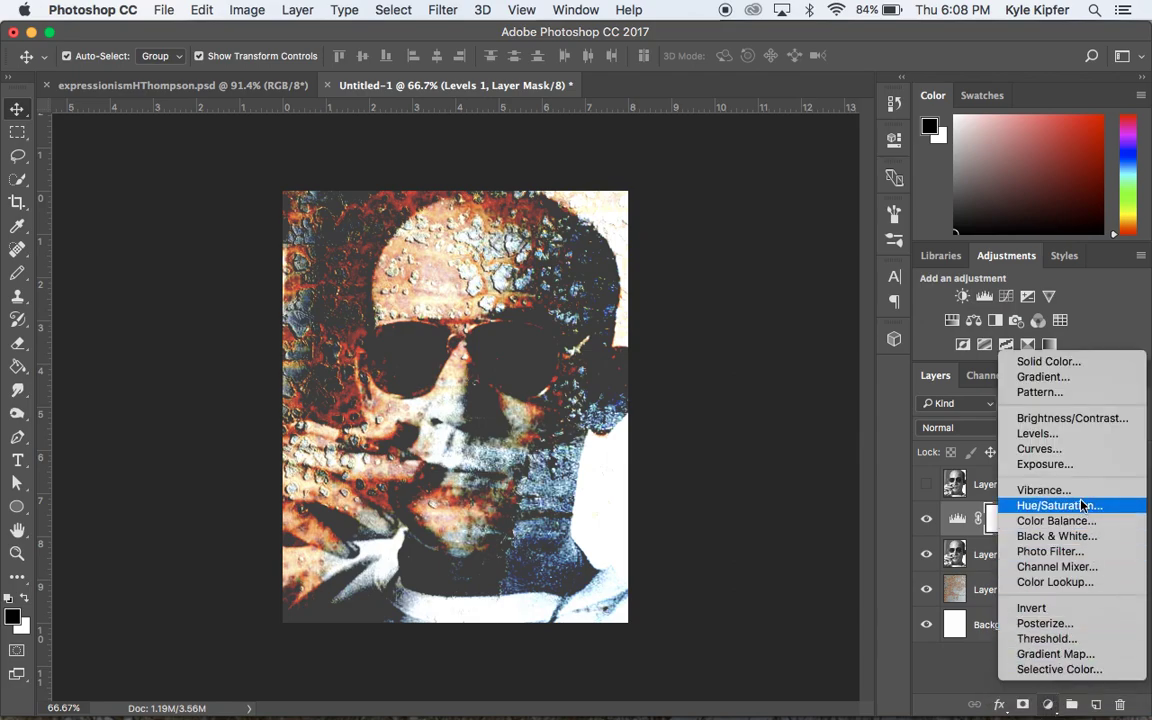
pyautogui.click(1040, 490)
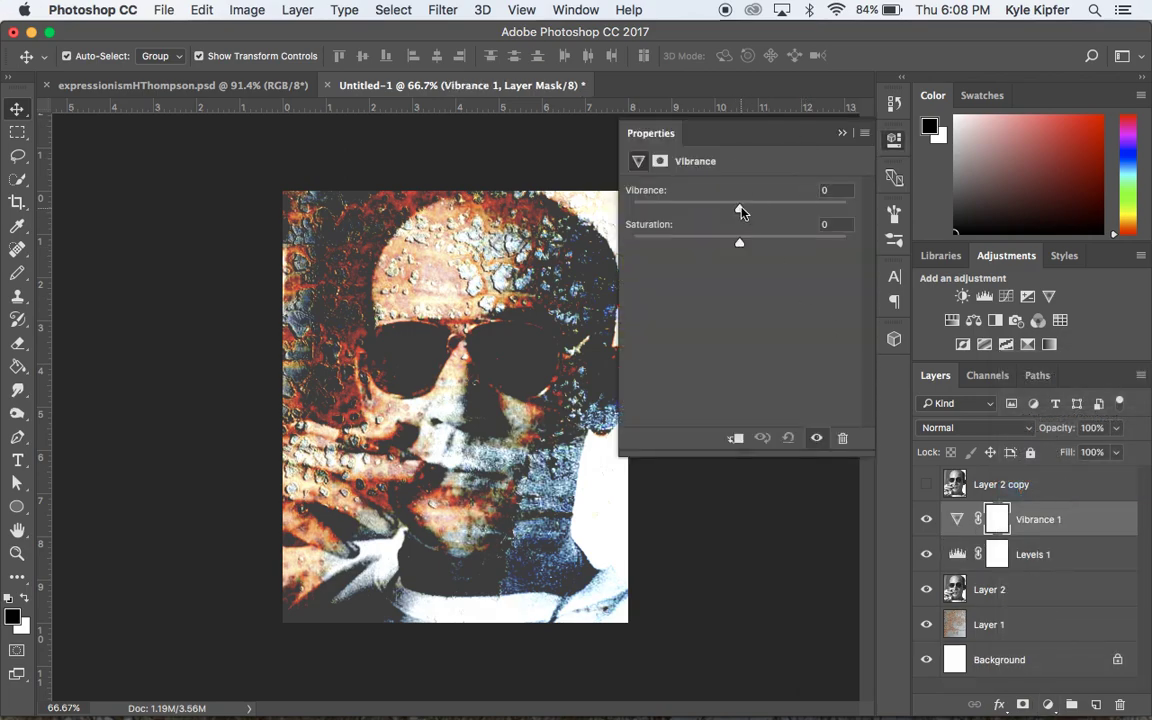
pyautogui.moveTo(741, 211); pyautogui.dragTo(782, 209)
pyautogui.moveTo(786, 210); pyautogui.dragTo(751, 246)
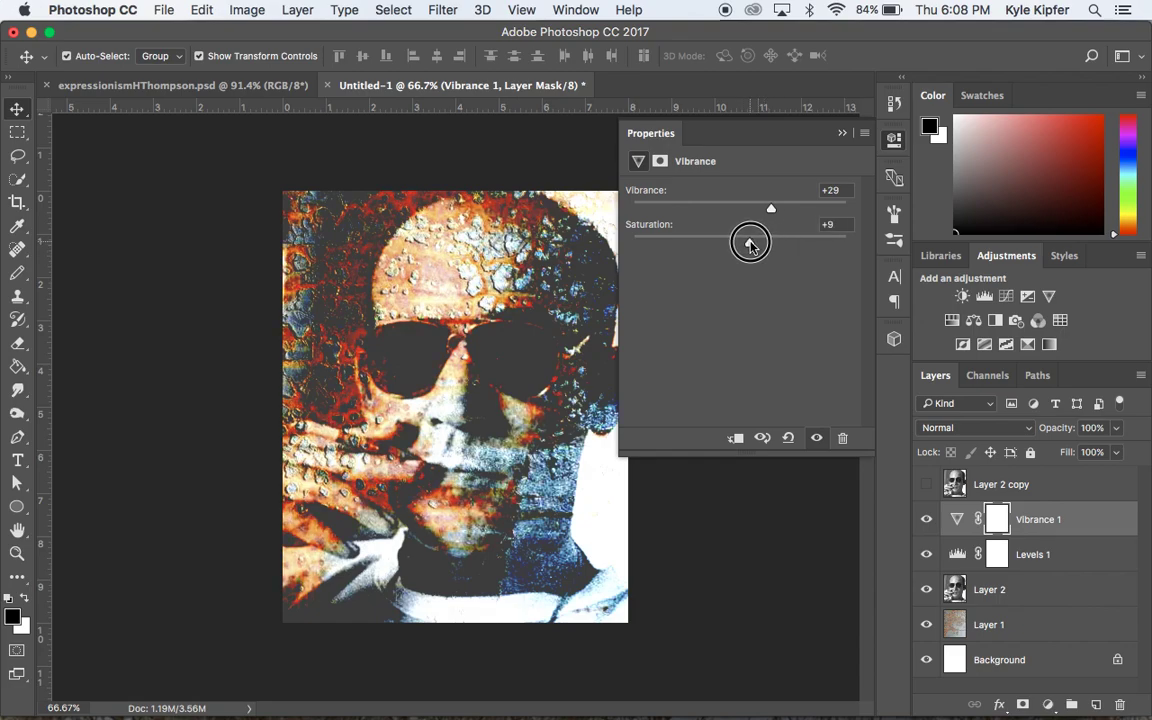
pyautogui.moveTo(772, 209)
pyautogui.mouseDown()
pyautogui.moveTo(804, 209)
pyautogui.moveTo(771, 210)
pyautogui.mouseUp()
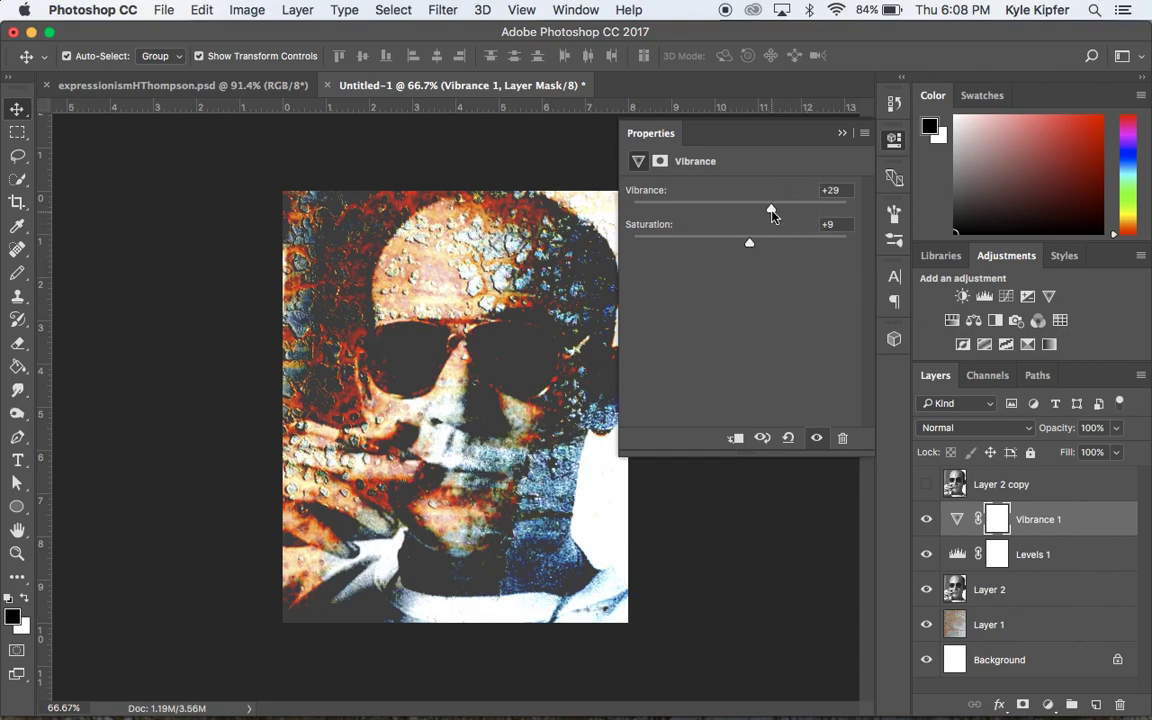
pyautogui.click(862, 137)
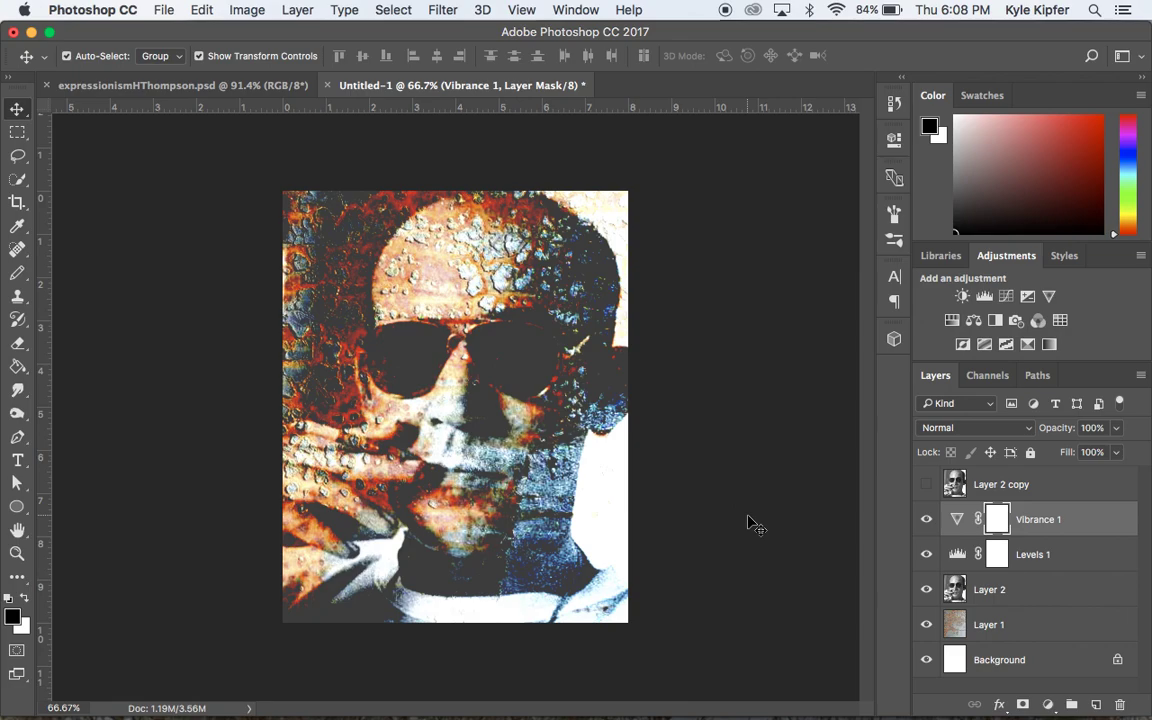
pyautogui.click(441, 9)
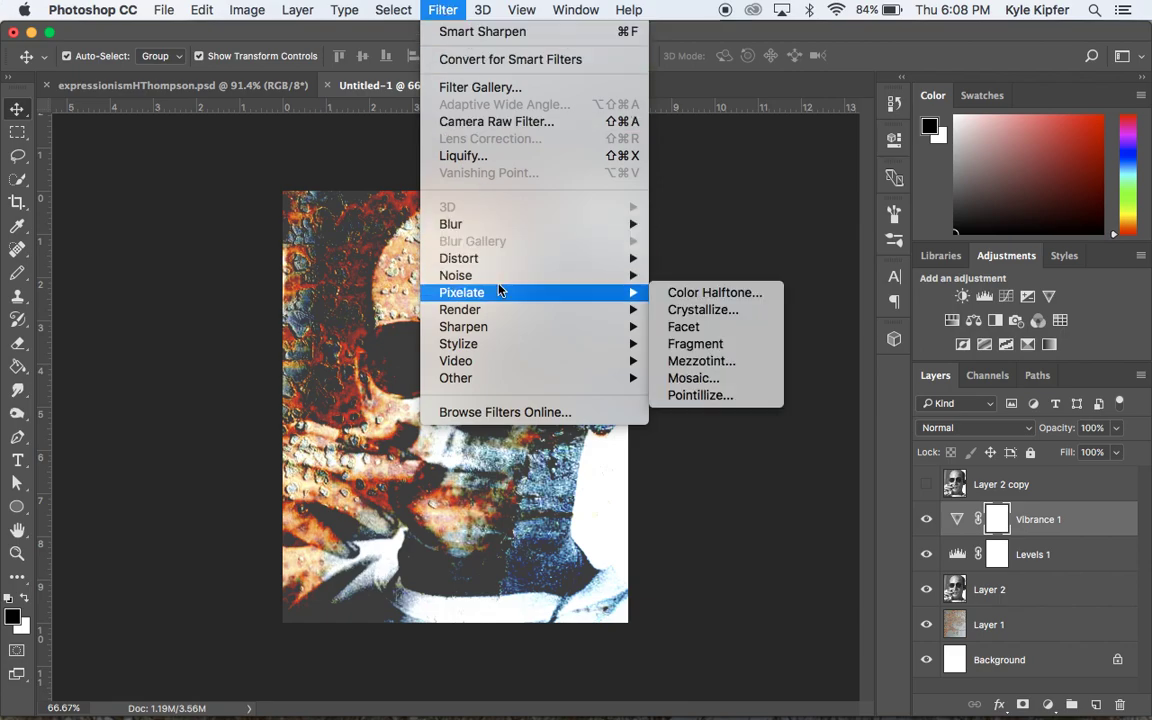
pyautogui.moveTo(498, 313)
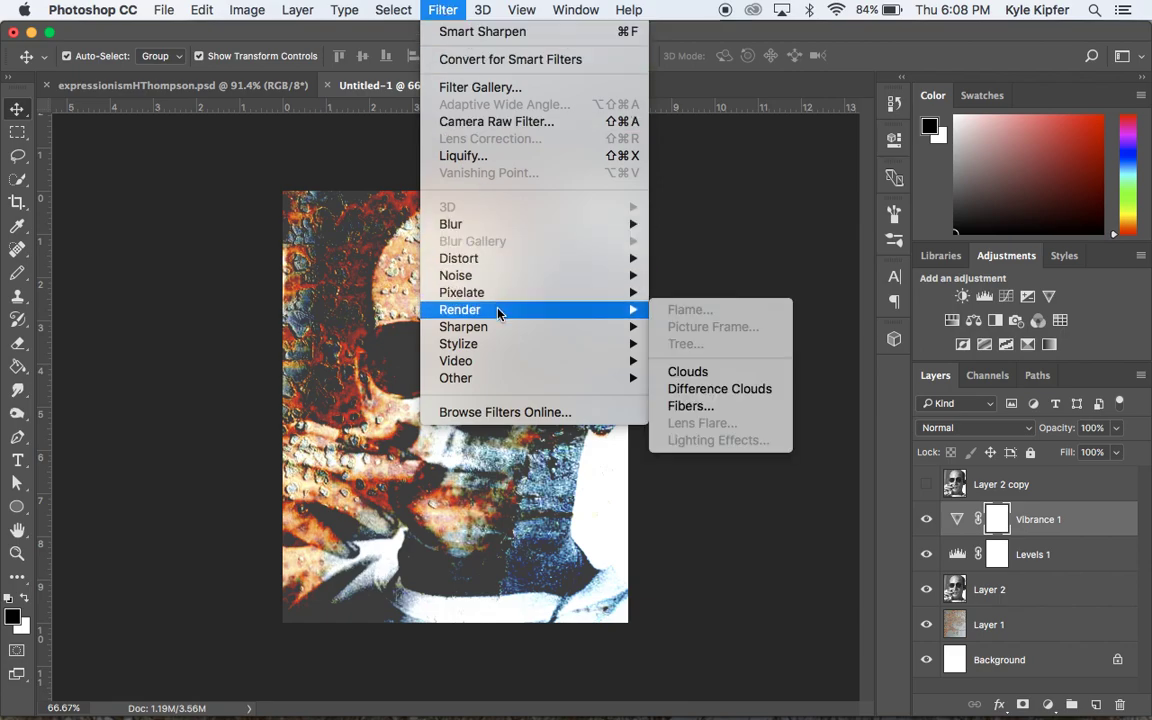
pyautogui.moveTo(493, 260)
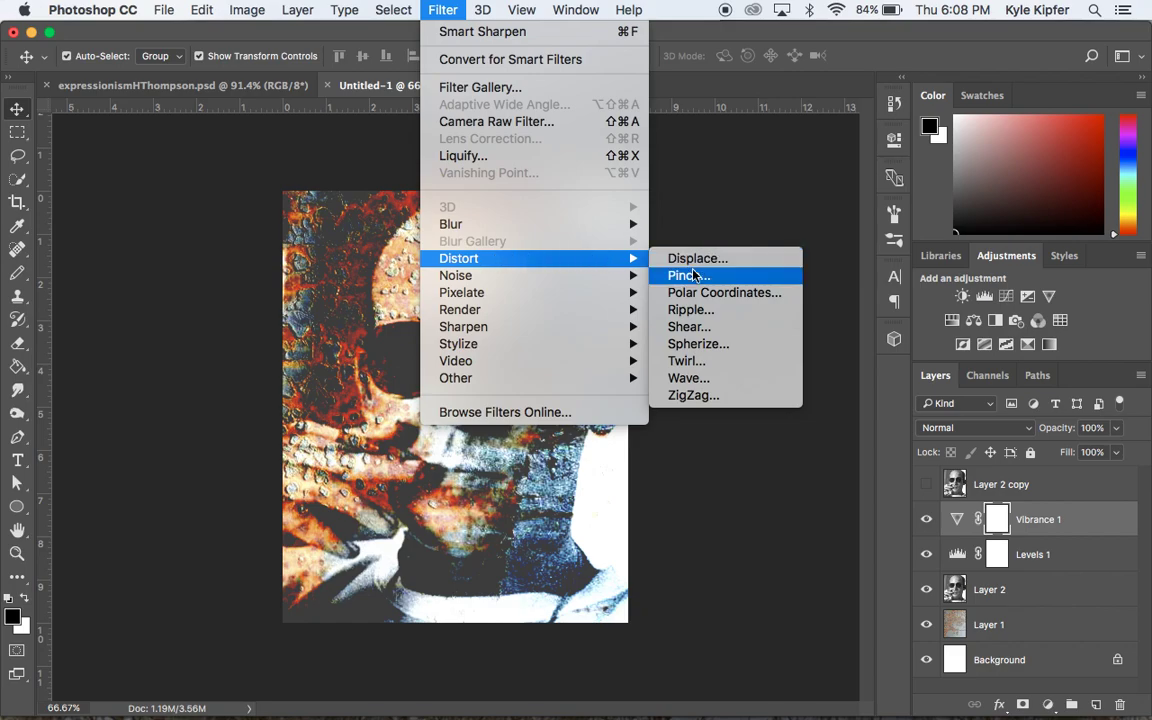
pyautogui.click(686, 327)
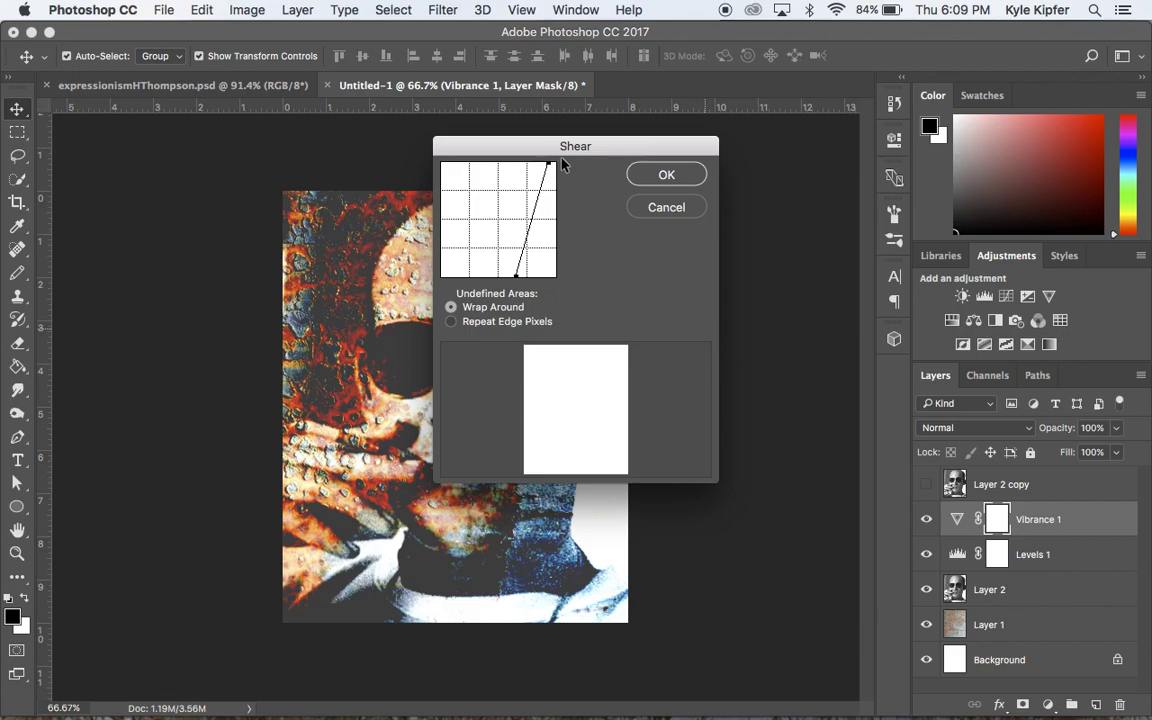
pyautogui.moveTo(581, 146); pyautogui.dragTo(714, 168)
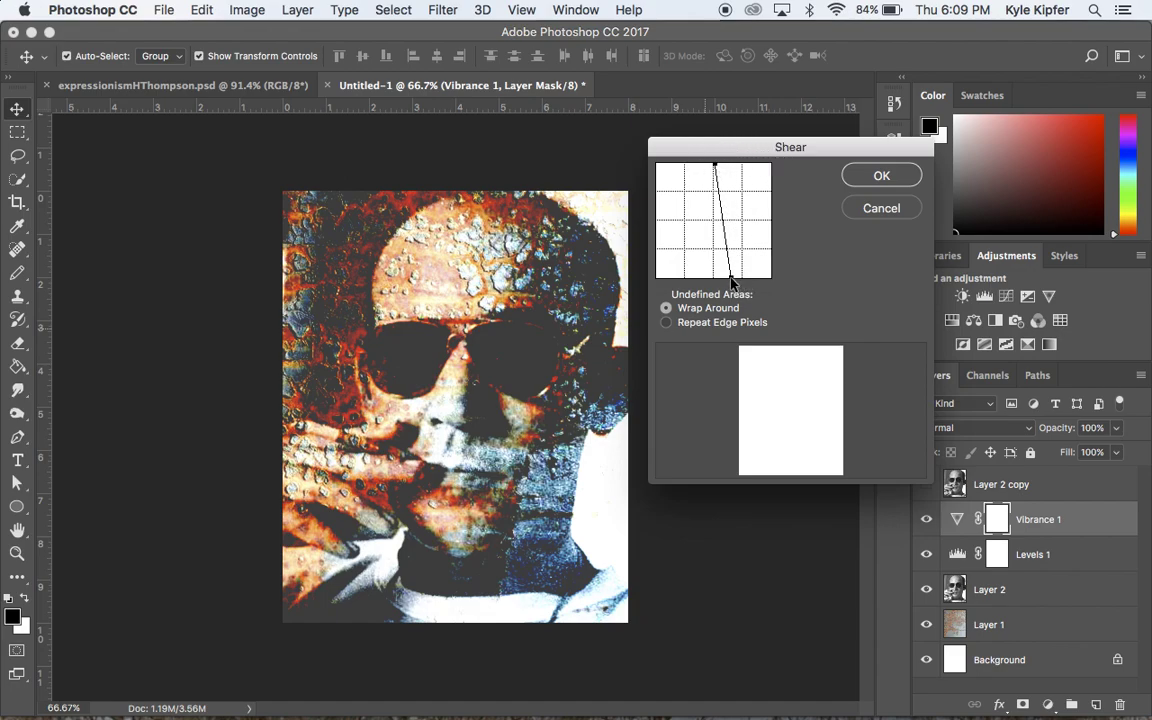
pyautogui.moveTo(730, 278); pyautogui.dragTo(714, 278)
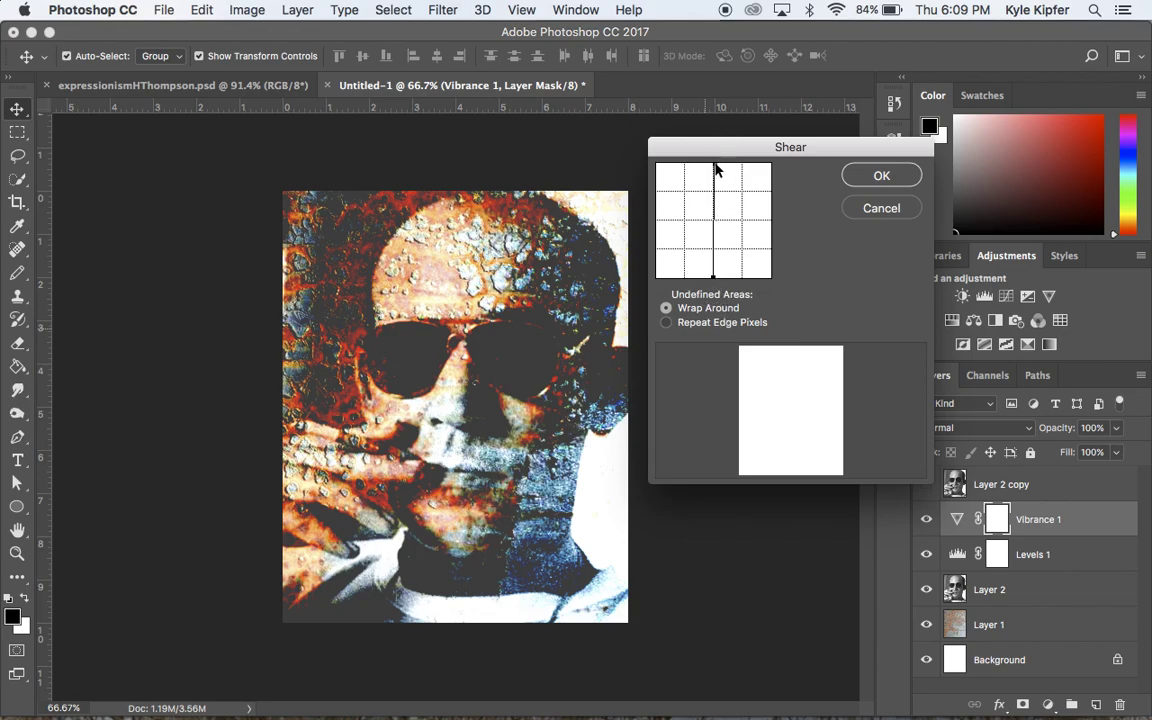
pyautogui.moveTo(715, 170); pyautogui.dragTo(713, 170)
pyautogui.moveTo(712, 170); pyautogui.dragTo(743, 166)
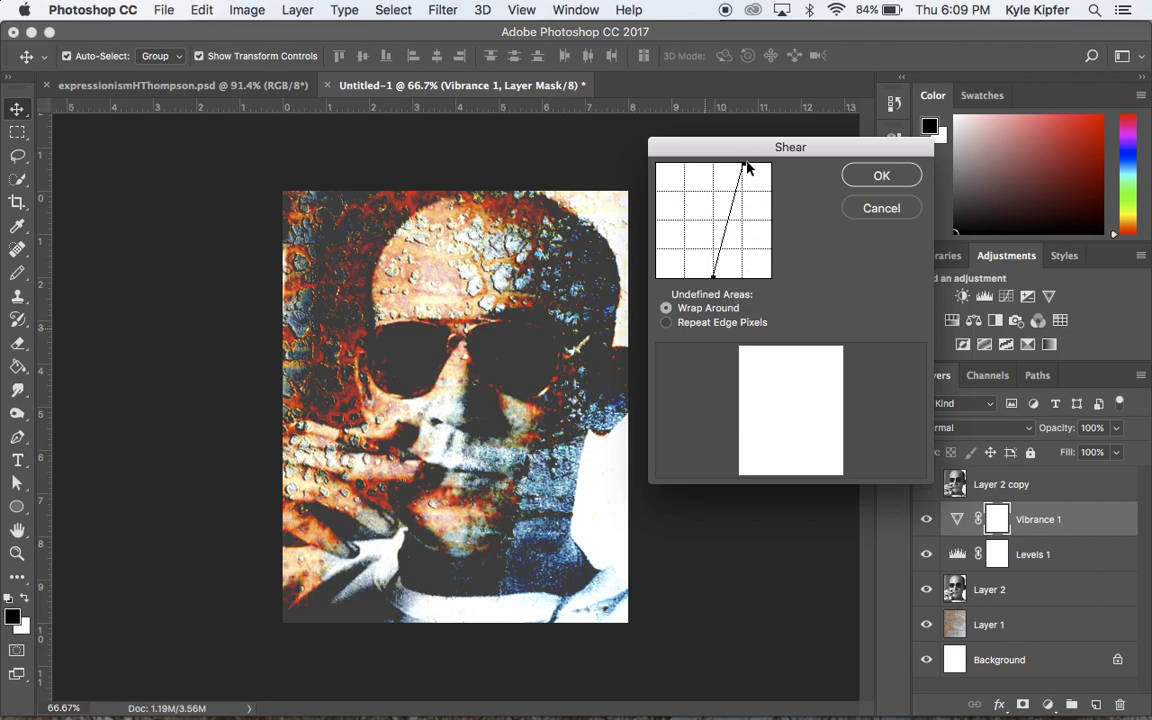
pyautogui.click(880, 176)
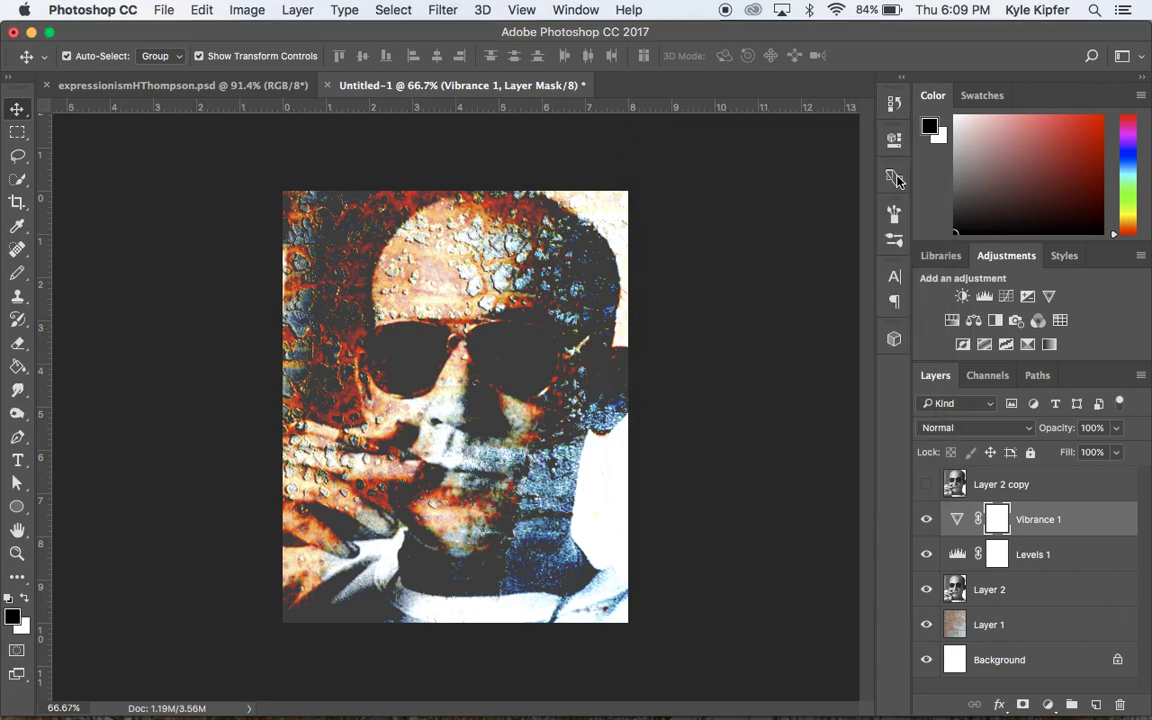
# - Apply the Shear filter to Layer 2, keeping the slanted curve and Wrap Around
pyautogui.click(1020, 593)
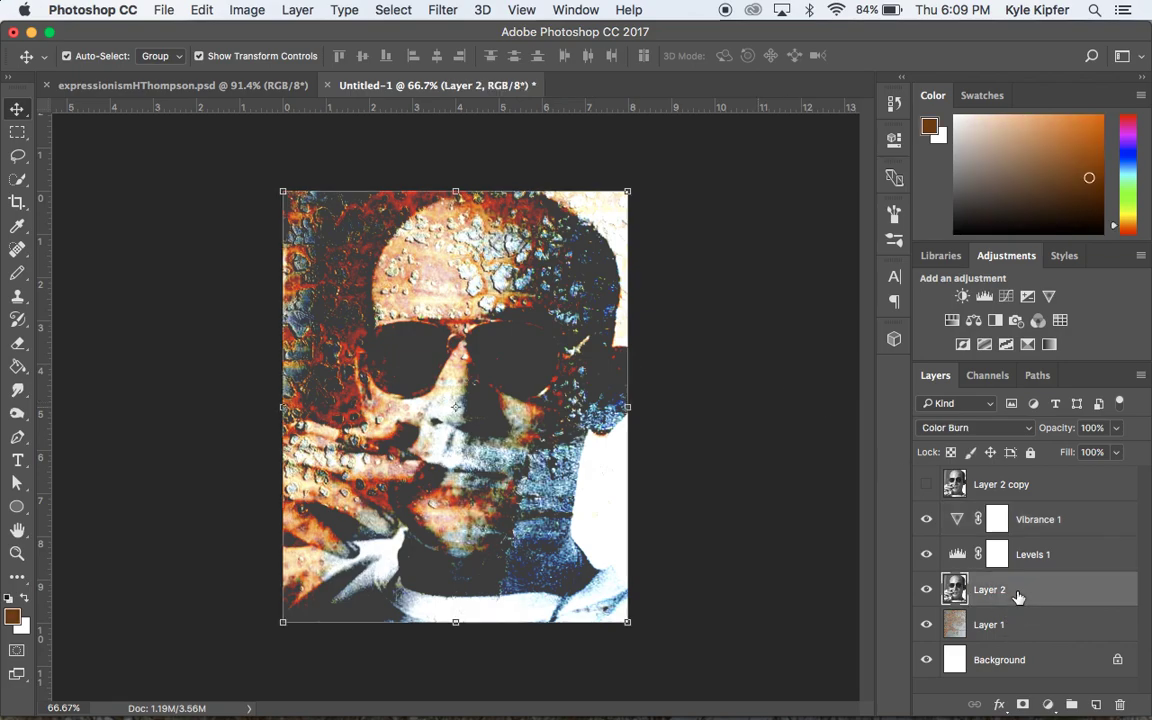
pyautogui.click(443, 9)
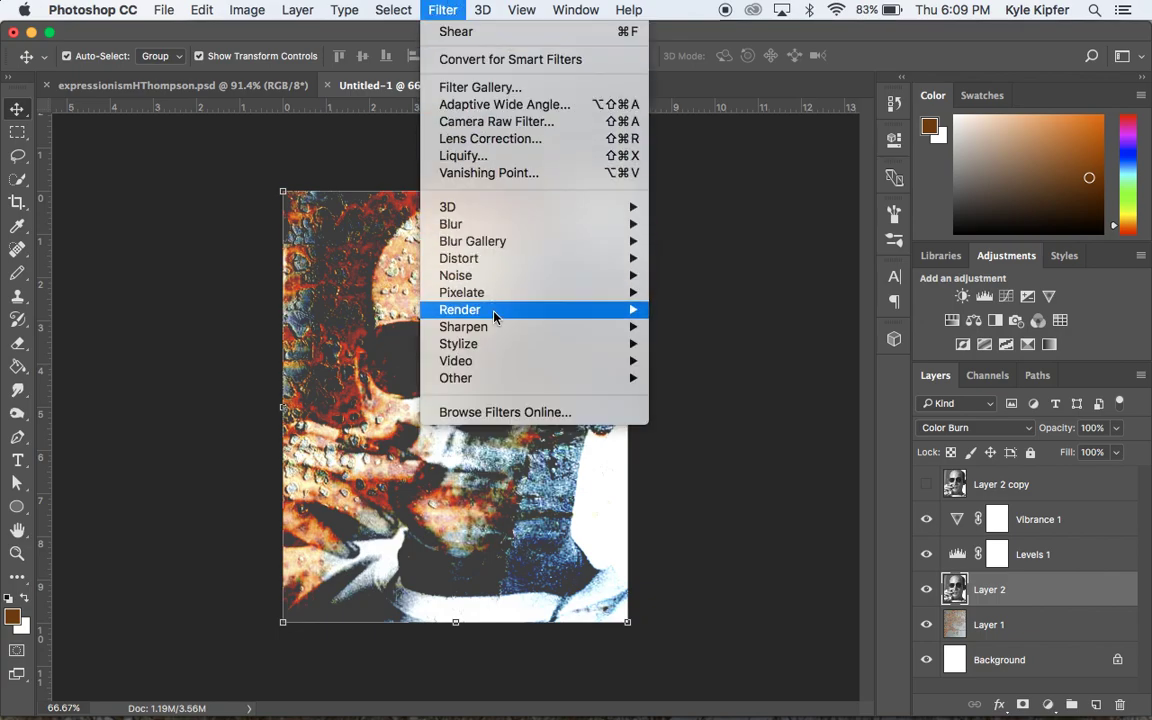
pyautogui.moveTo(499, 265)
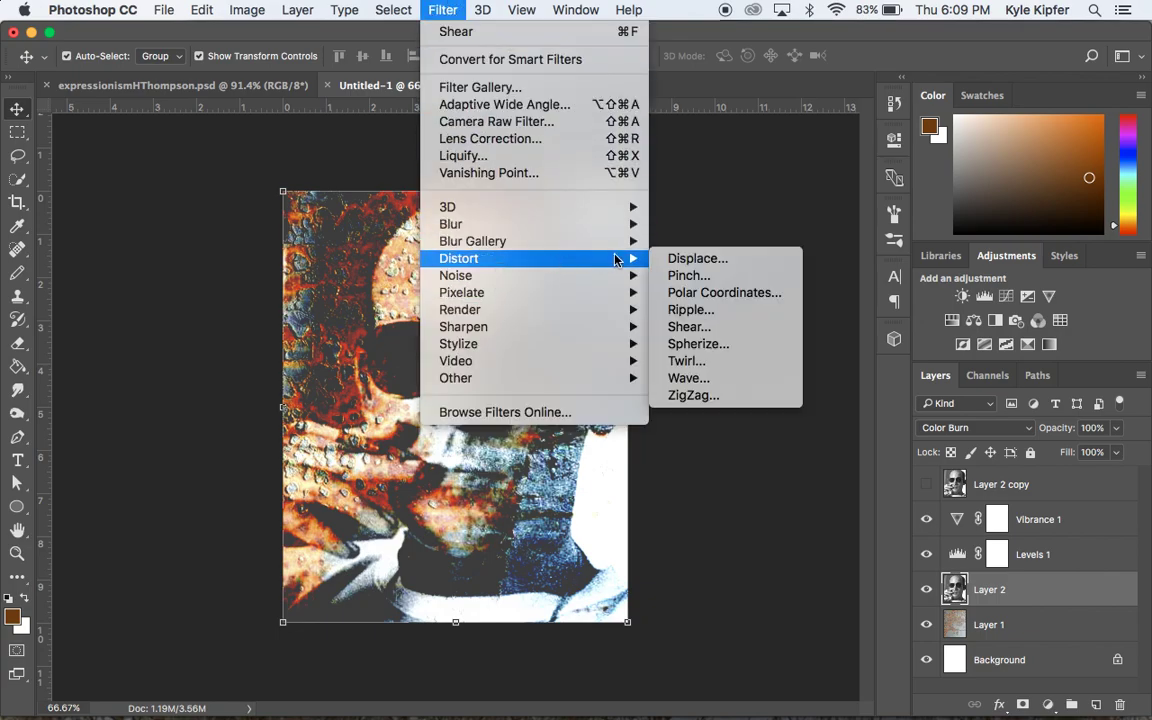
pyautogui.click(738, 326)
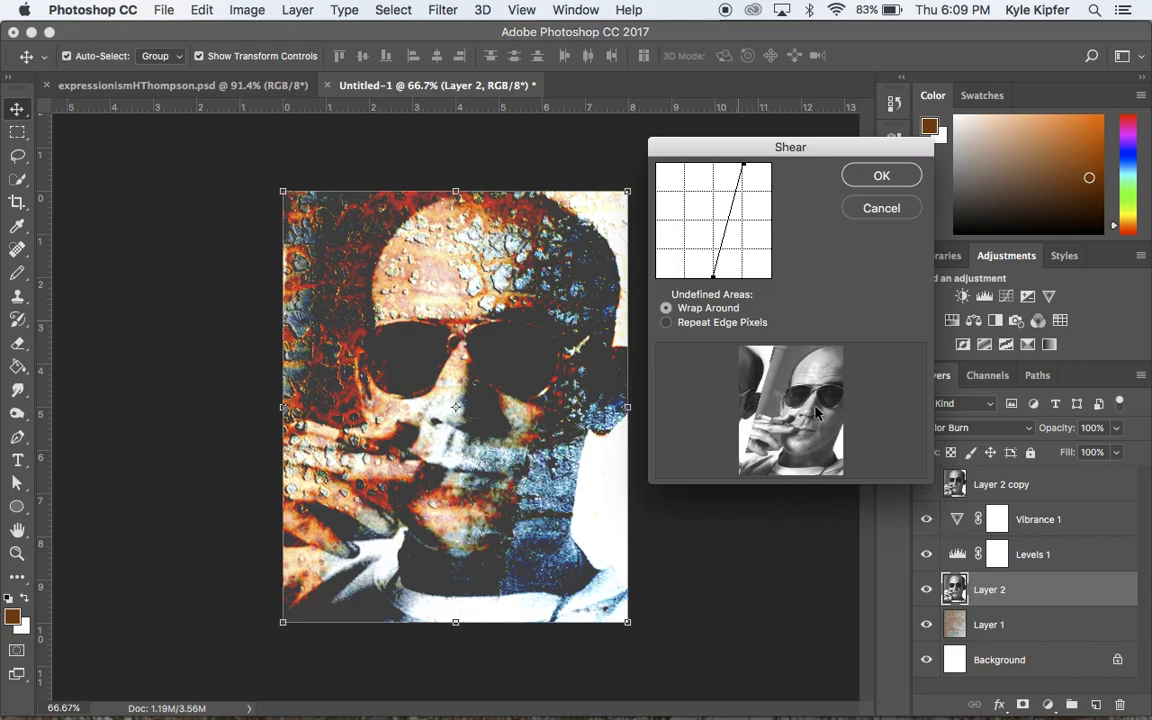
pyautogui.click(850, 176)
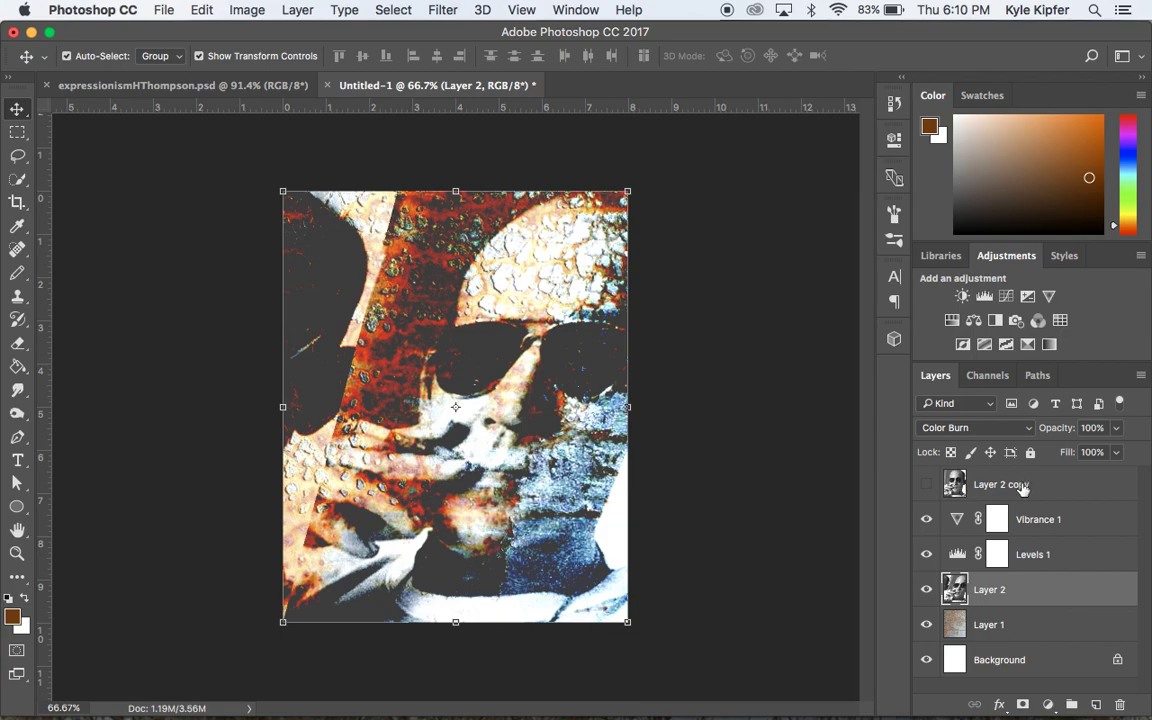
# - Show Layer 2 copy, select it, and set its blend mode to Multiply
pyautogui.click(926, 485)
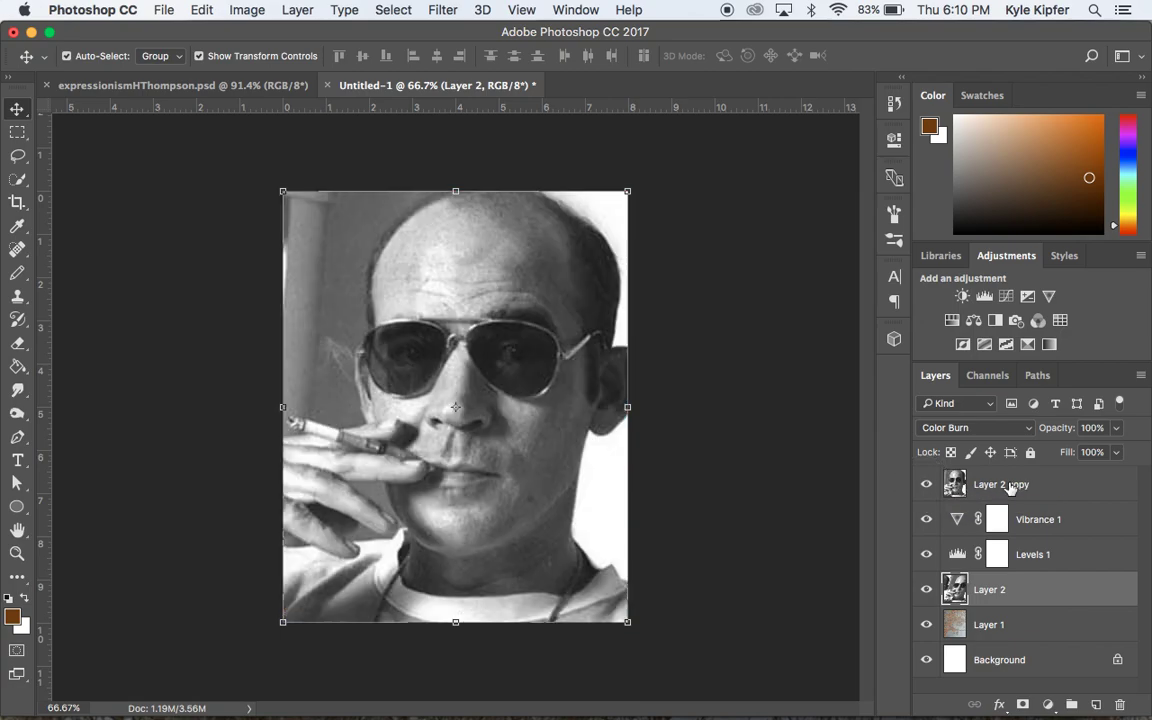
pyautogui.click(1003, 488)
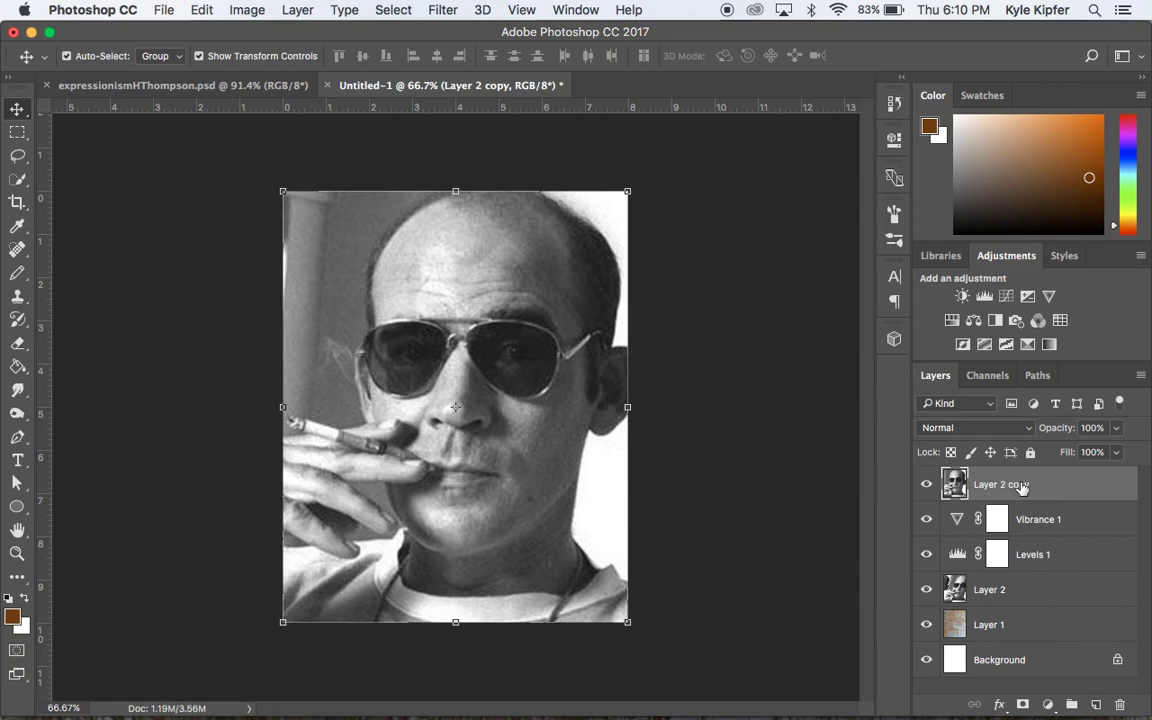
pyautogui.click(1029, 428)
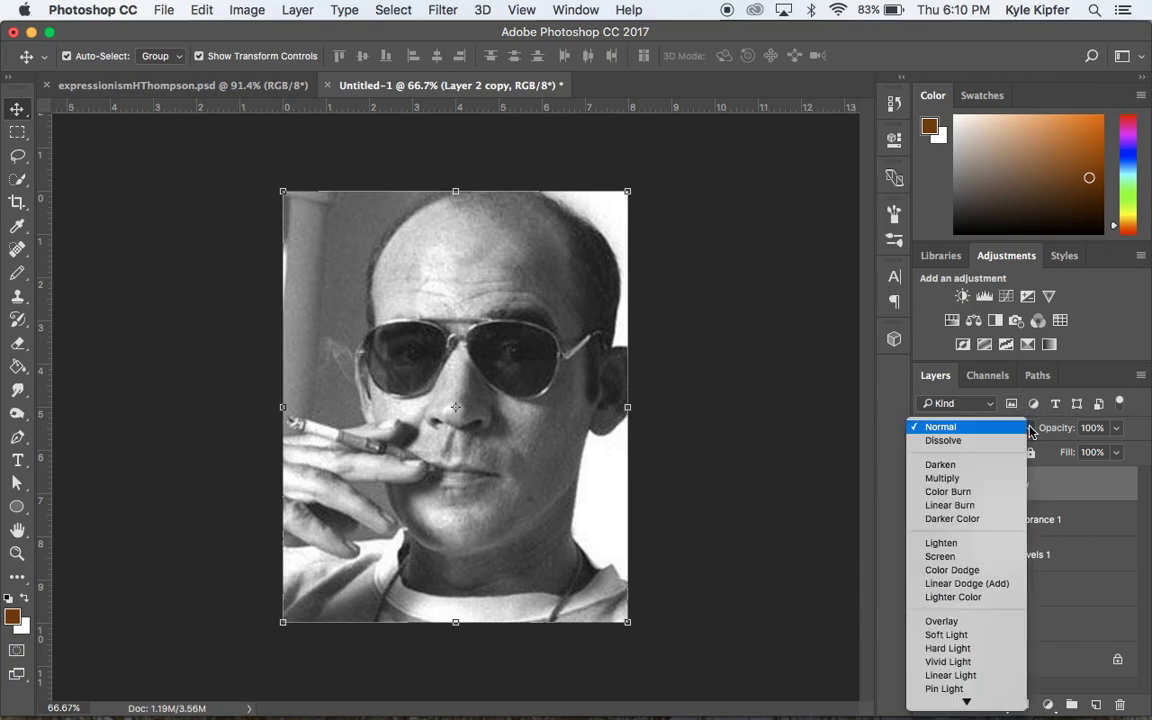
pyautogui.click(984, 480)
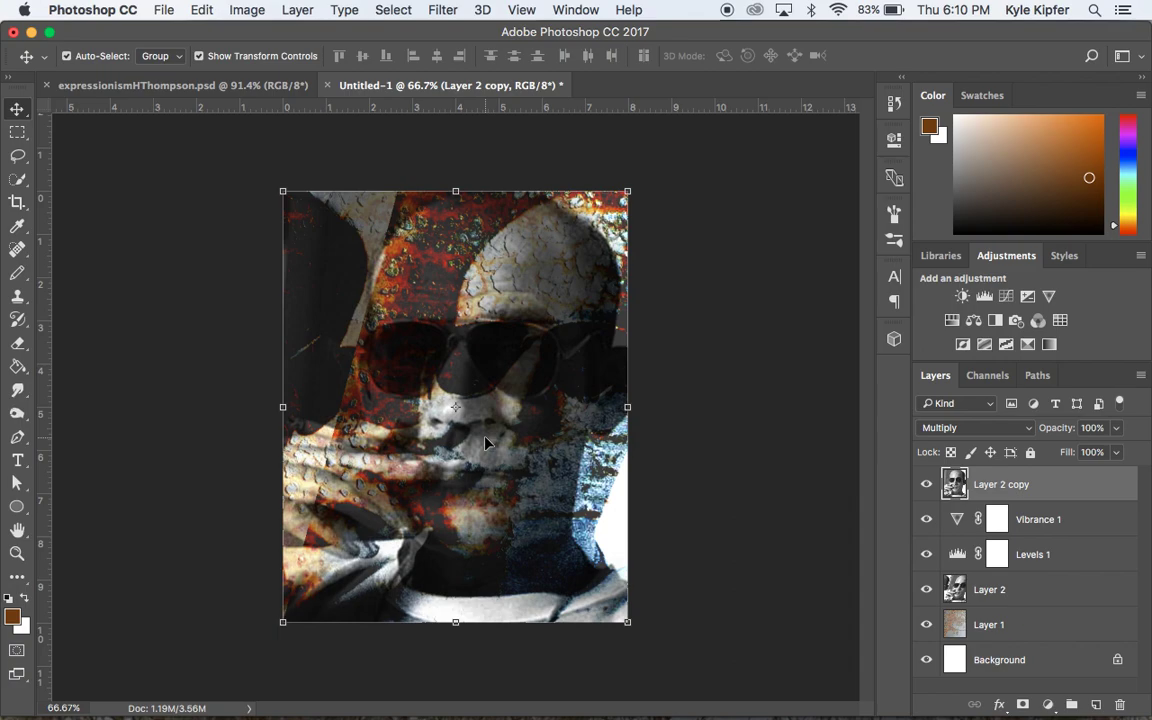
# - Apply a sine Wave to Layer 2 copy: 28 generators, wavelength max 75, amplitude max 52
pyautogui.click(443, 10)
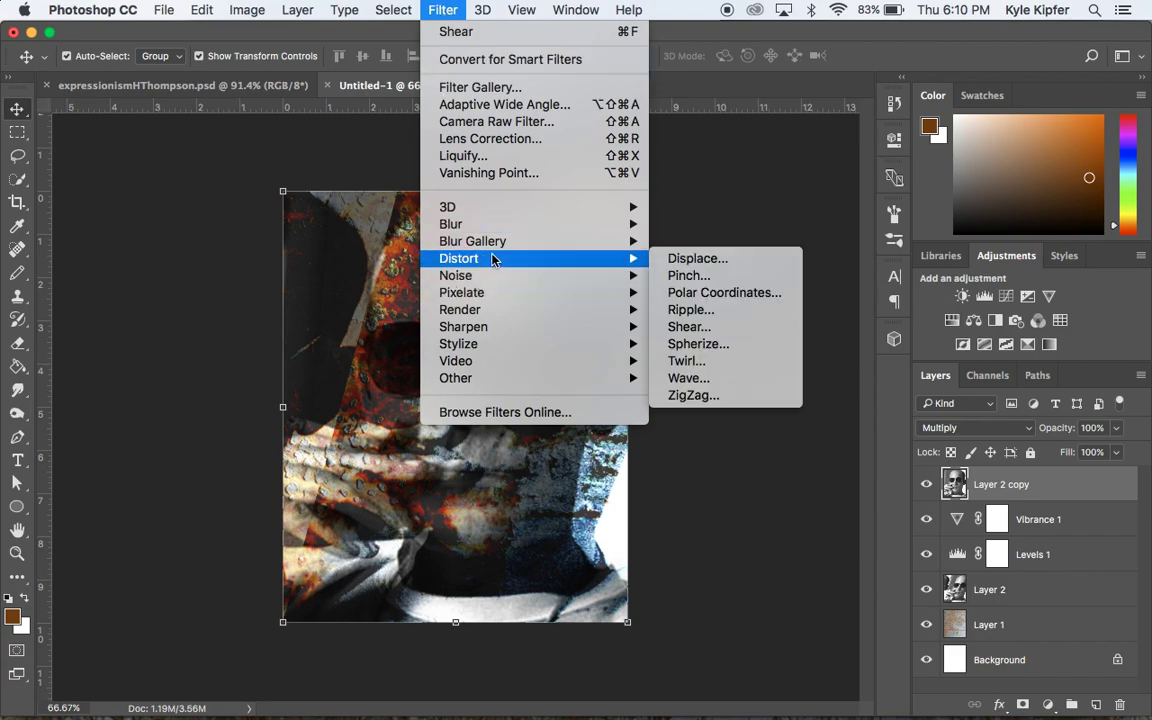
pyautogui.moveTo(630, 262)
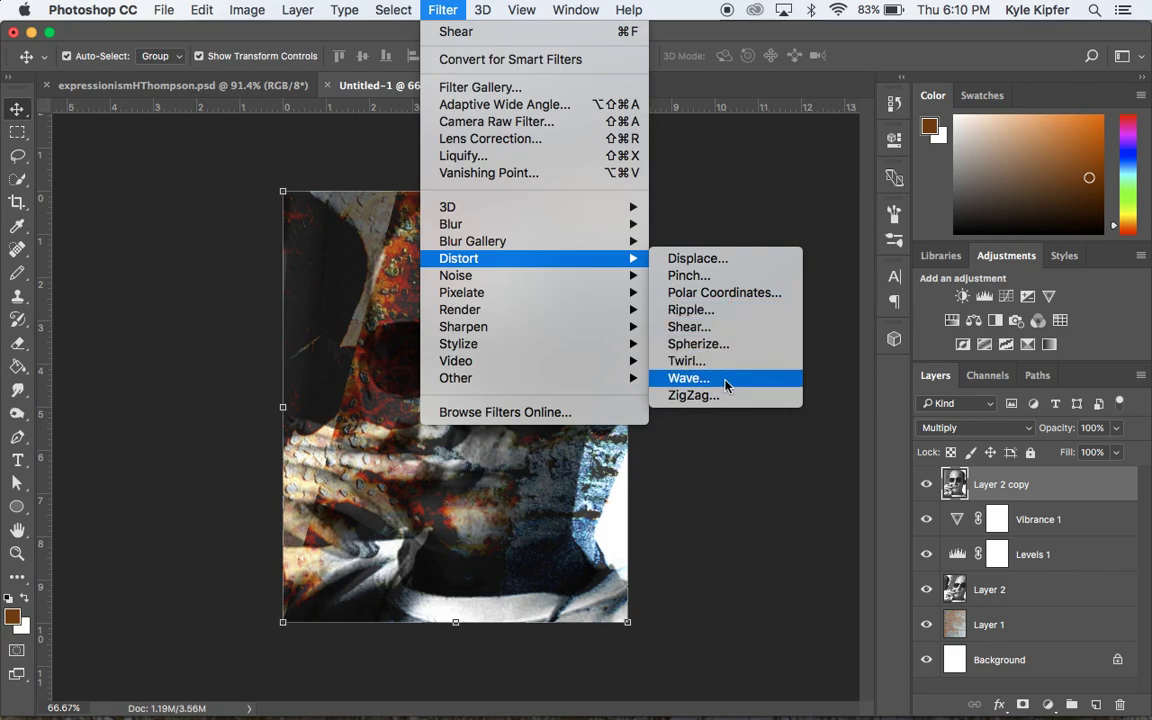
pyautogui.click(688, 378)
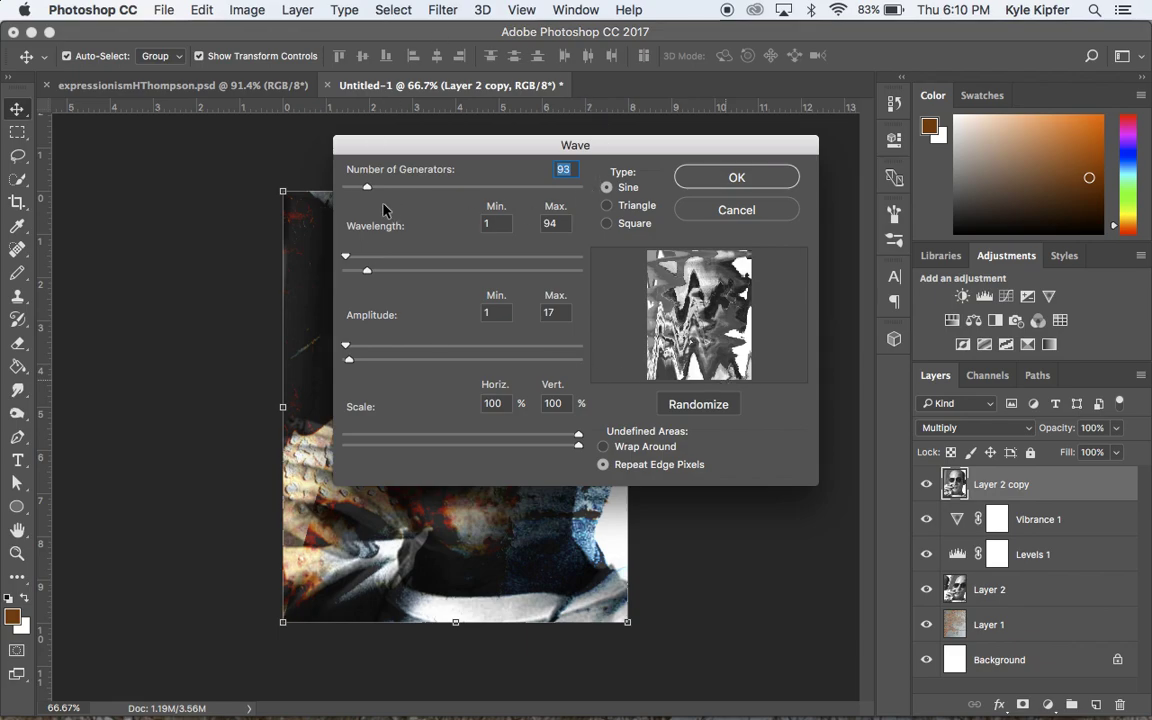
pyautogui.moveTo(367, 190); pyautogui.dragTo(316, 187)
pyautogui.moveTo(368, 272); pyautogui.dragTo(312, 262)
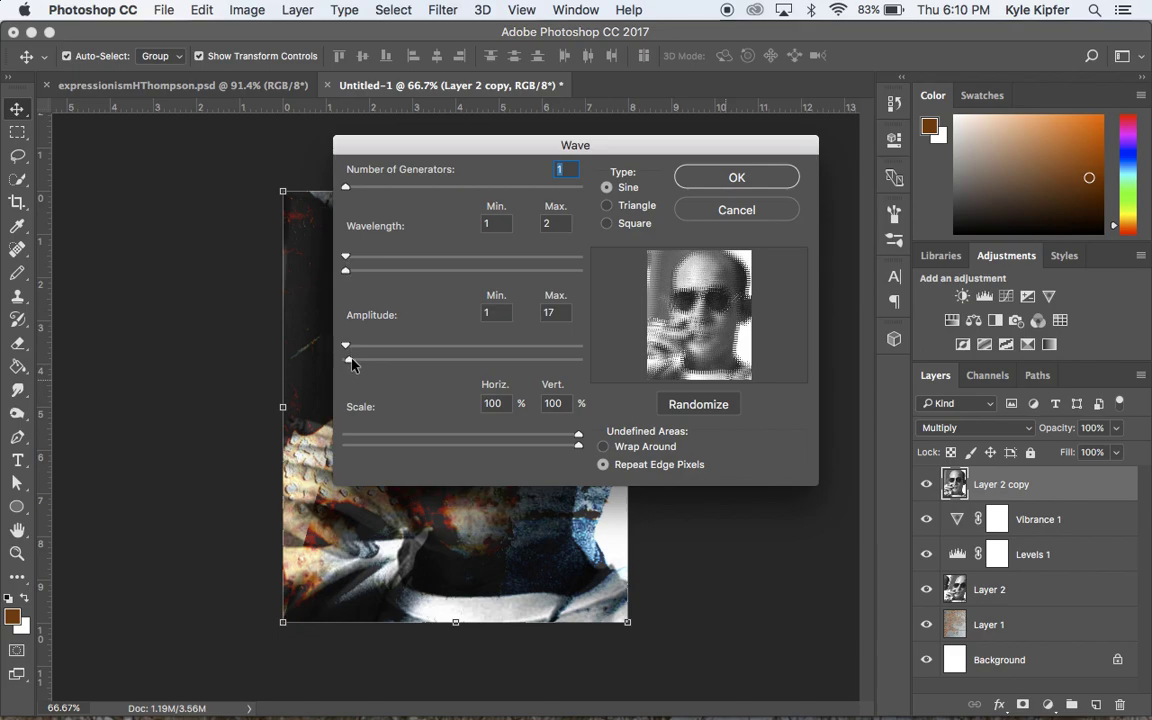
pyautogui.moveTo(348, 364); pyautogui.dragTo(336, 368)
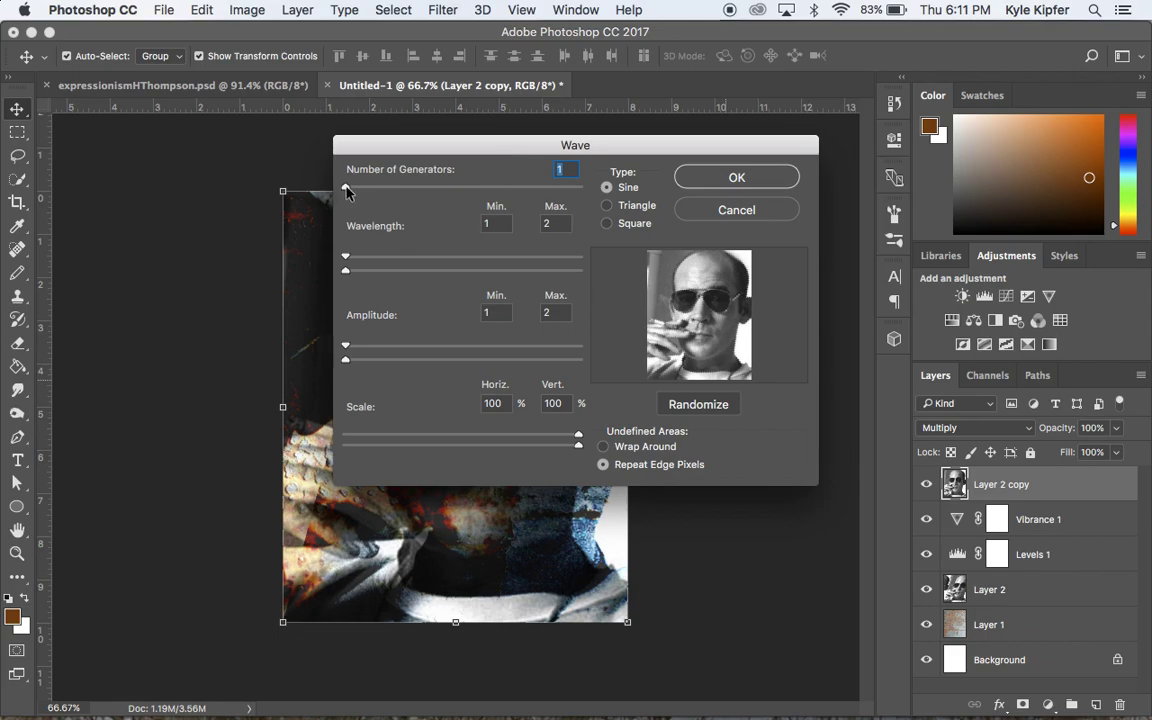
pyautogui.moveTo(346, 190); pyautogui.dragTo(356, 191)
pyautogui.moveTo(347, 261); pyautogui.dragTo(372, 275)
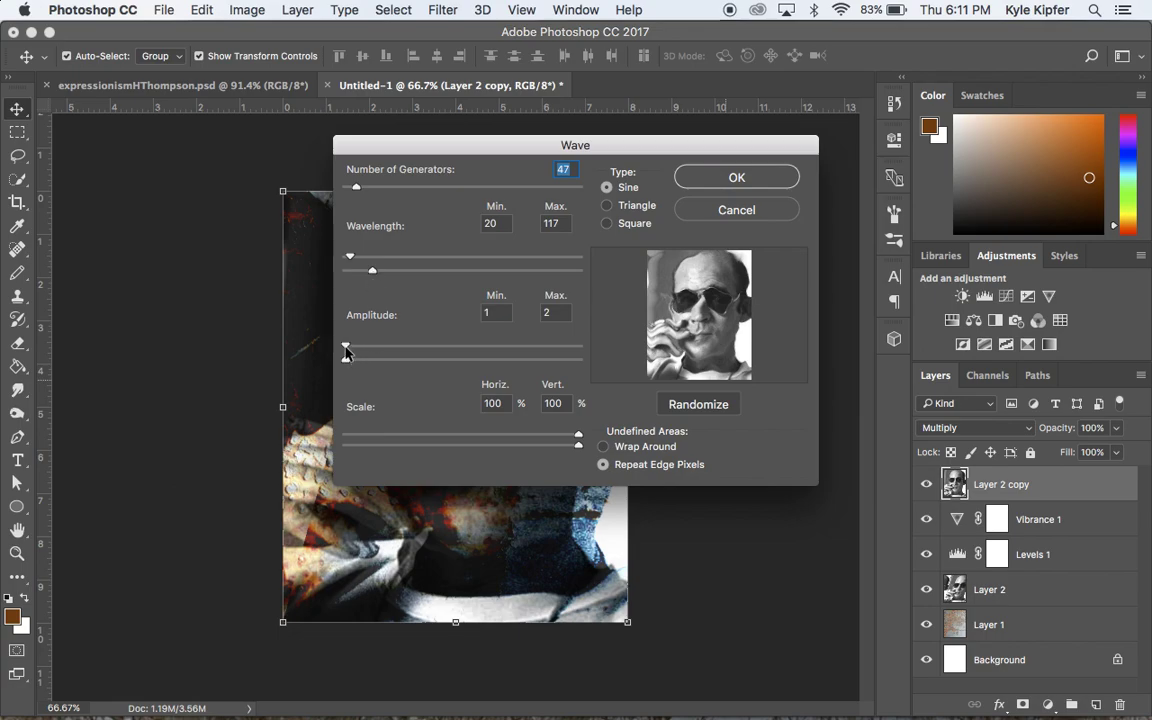
pyautogui.moveTo(346, 362); pyautogui.dragTo(357, 362)
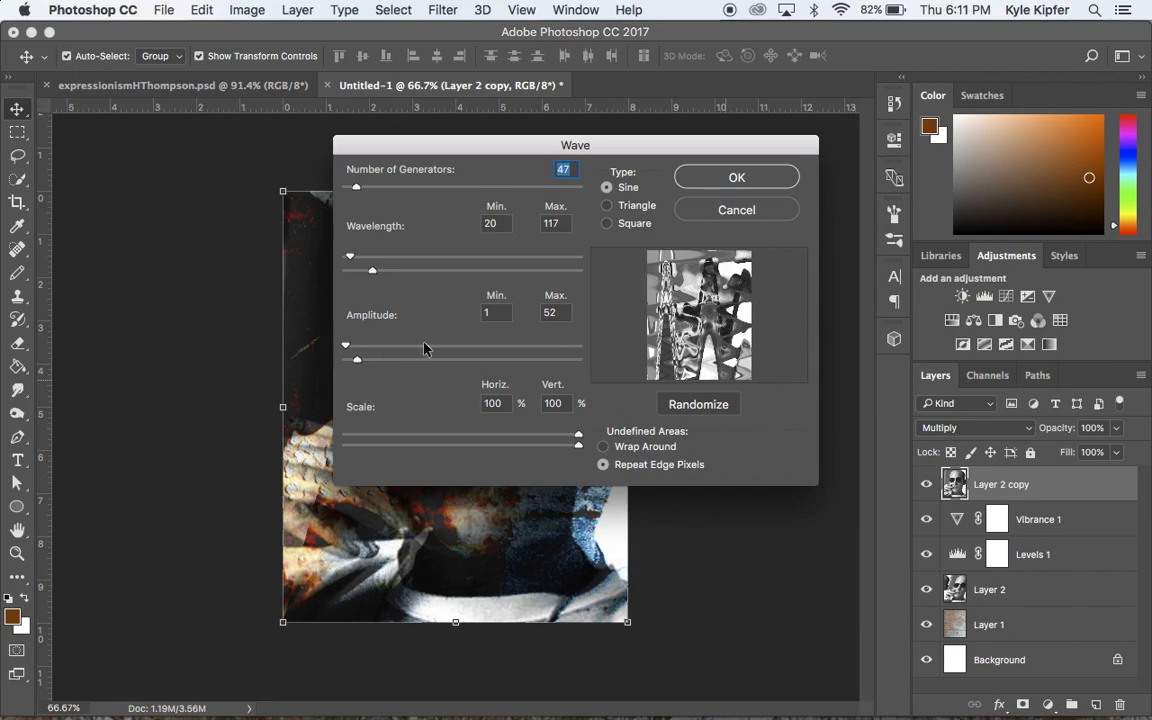
pyautogui.moveTo(374, 272)
pyautogui.mouseDown()
pyautogui.moveTo(344, 270)
pyautogui.moveTo(363, 276)
pyautogui.mouseUp()
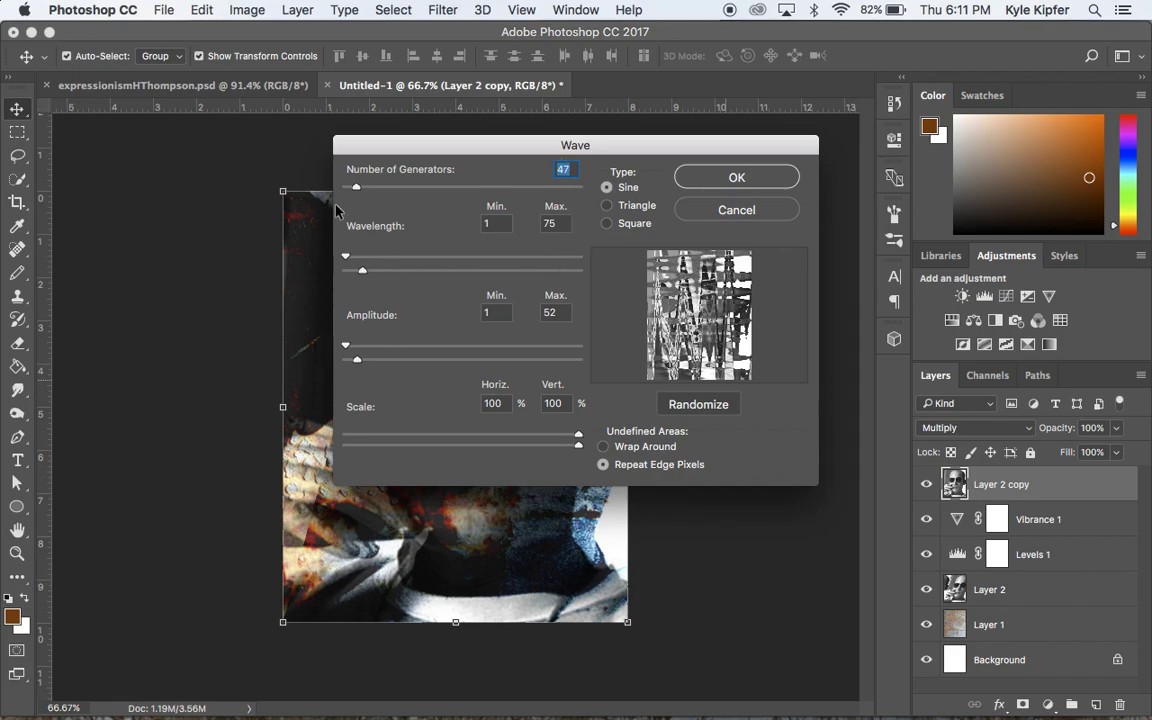
pyautogui.moveTo(358, 192); pyautogui.dragTo(351, 188)
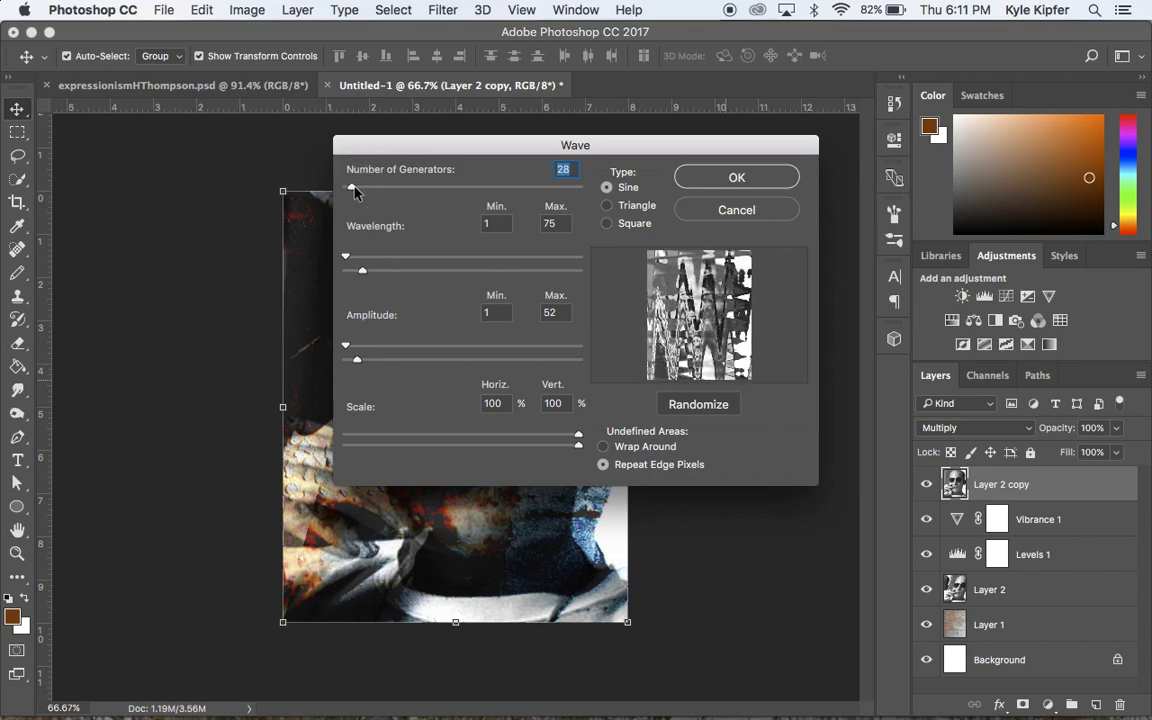
pyautogui.click(735, 176)
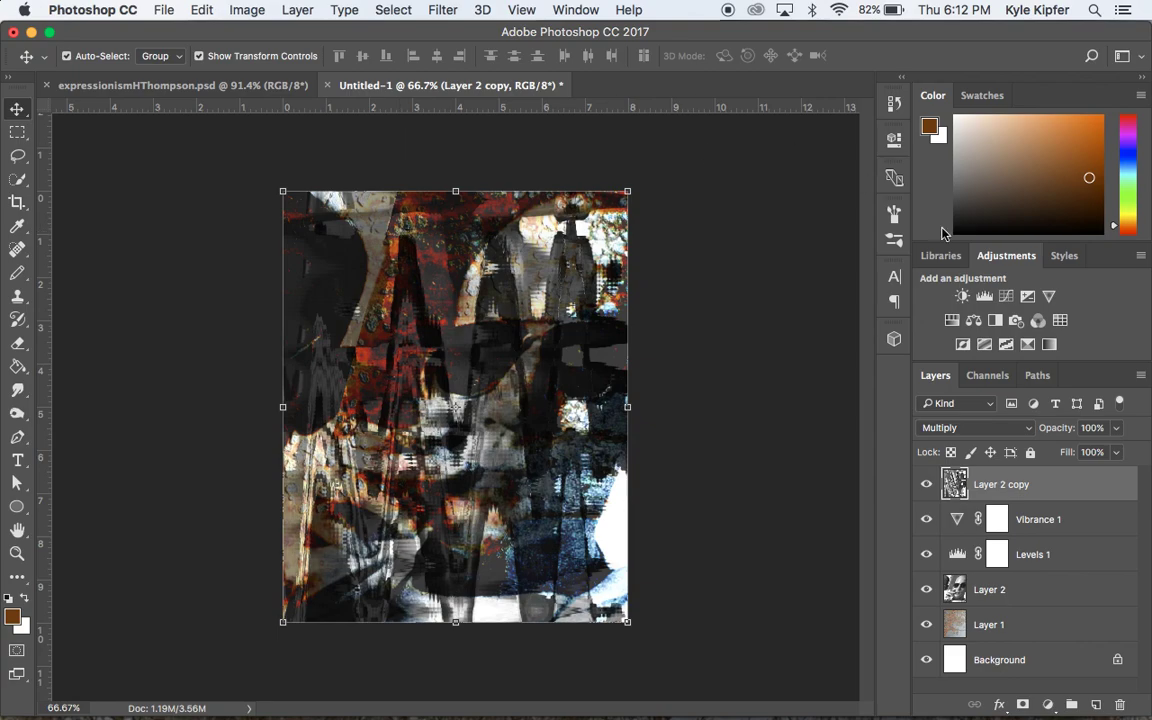
# - Drop Layer 2 copy's opacity to 79% in the Layers panel
pyautogui.click(1117, 429)
pyautogui.click(1116, 451)
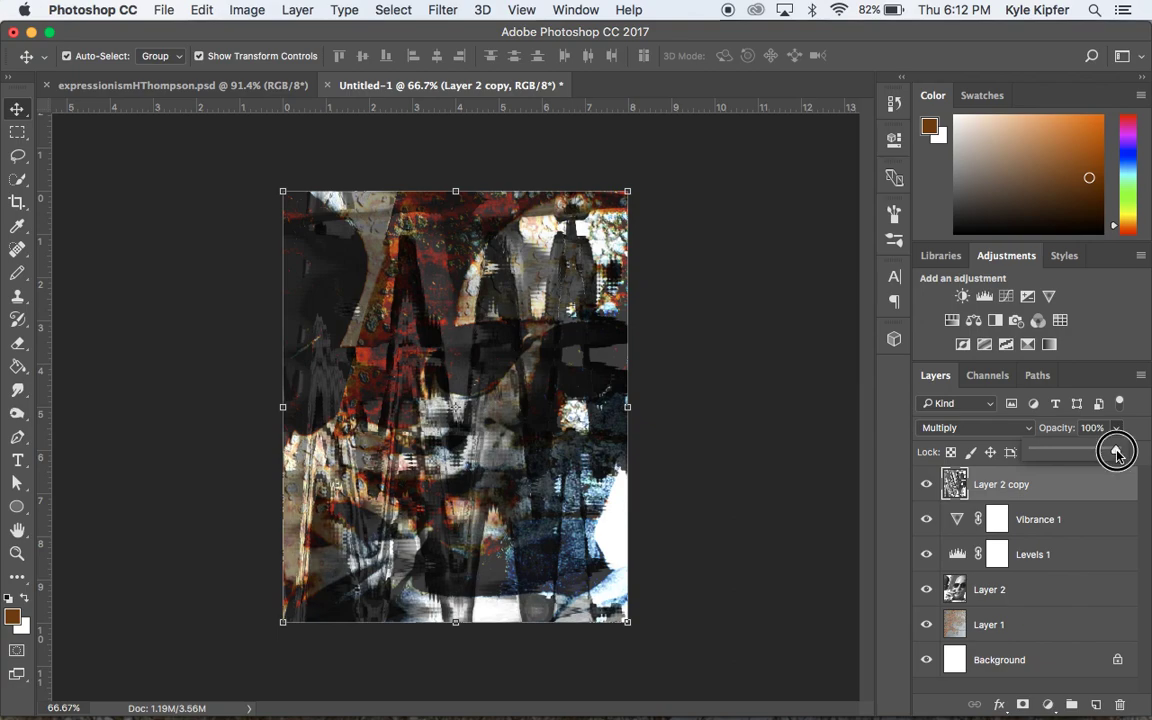
pyautogui.moveTo(1116, 451); pyautogui.dragTo(1100, 456)
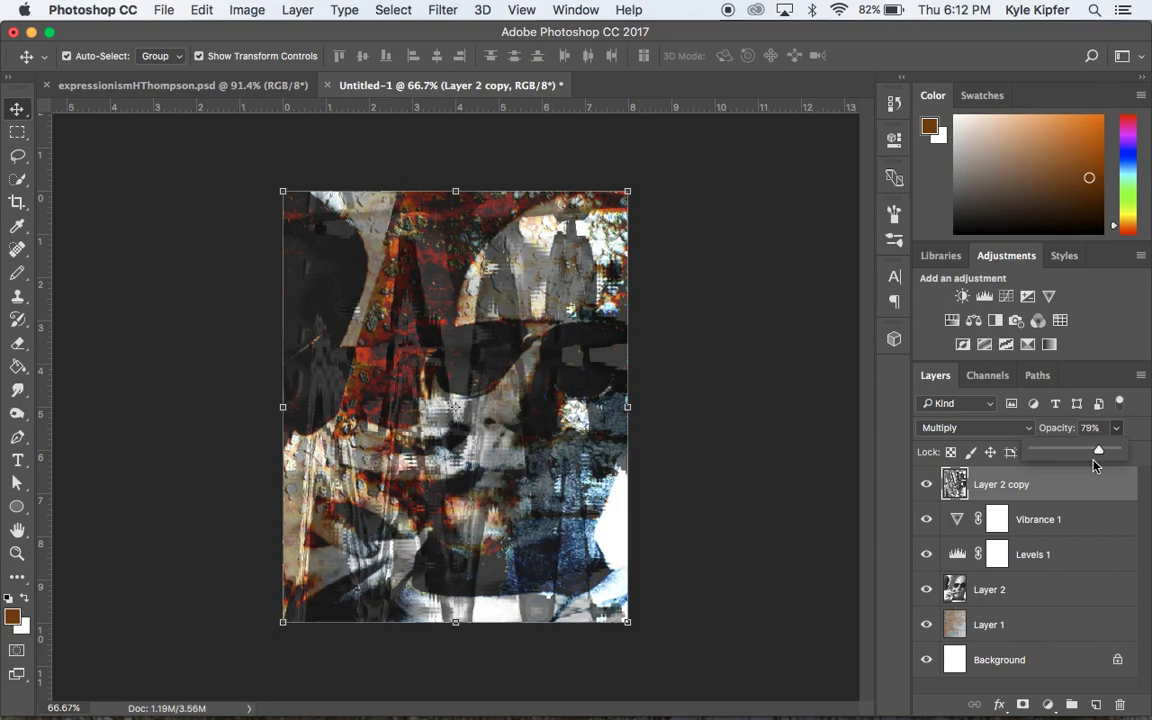
pyautogui.click(758, 322)
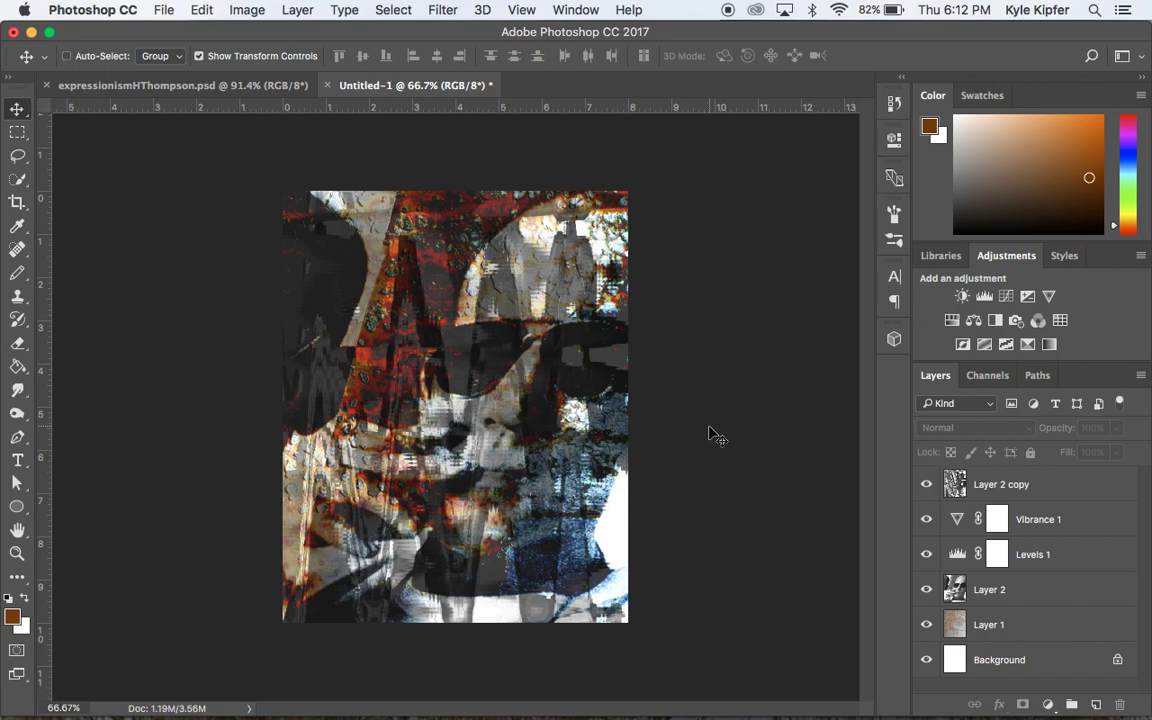
pyautogui.press('super+plus')
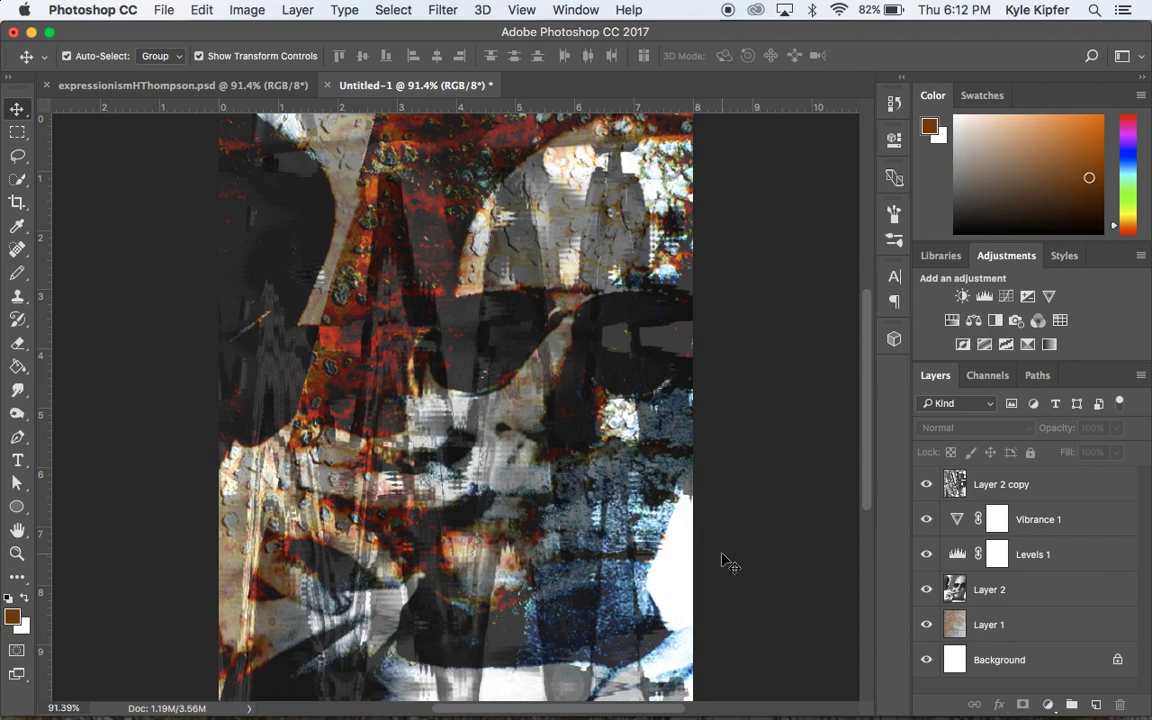
pyautogui.moveTo(750, 695)
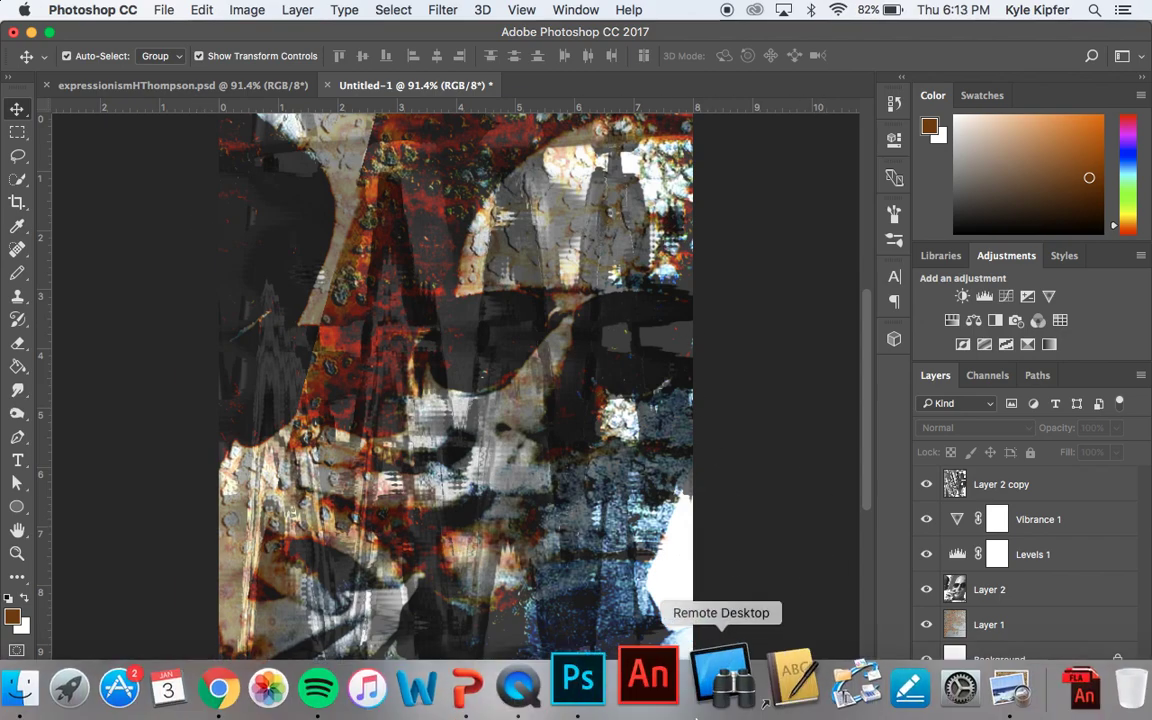
pyautogui.rightClick(570, 688)
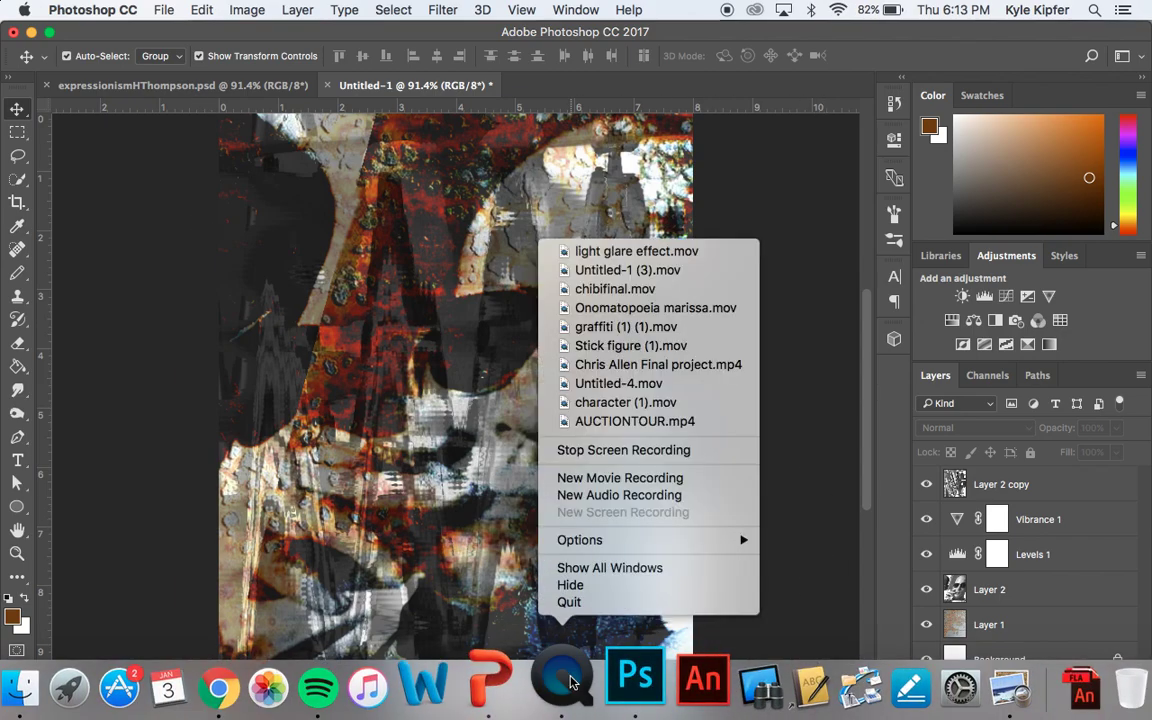